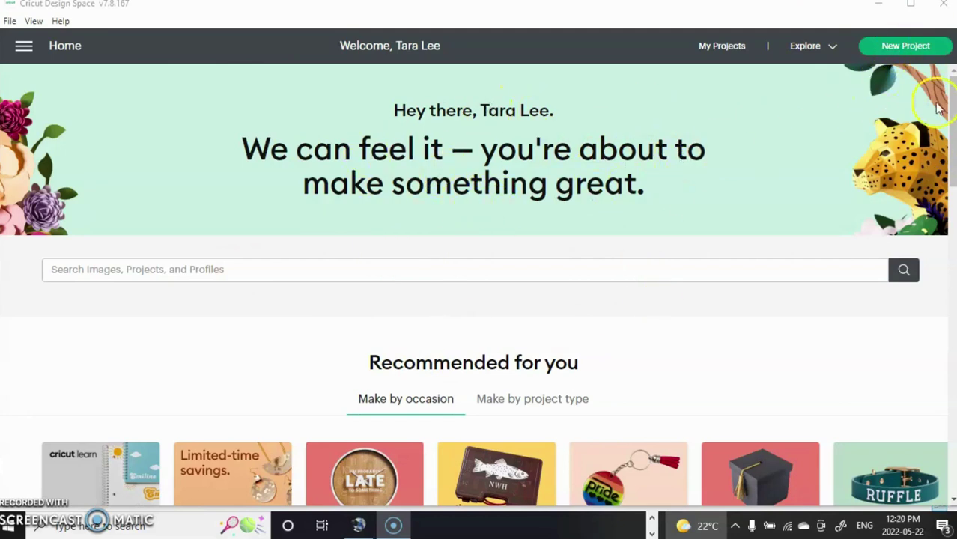
# Step: Start a new blank project and load the Money Card template Back PNG for upload
pyautogui.click(903, 46)
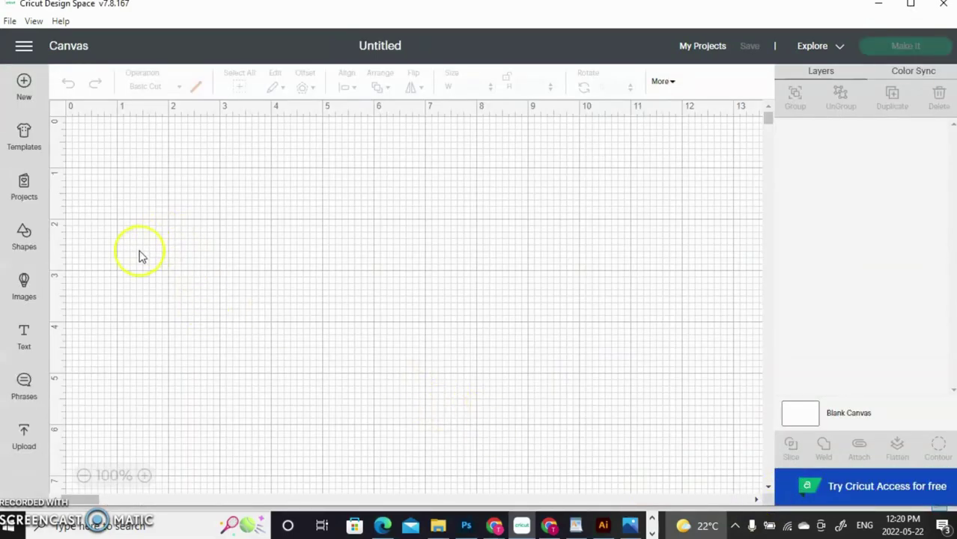
pyautogui.click(23, 436)
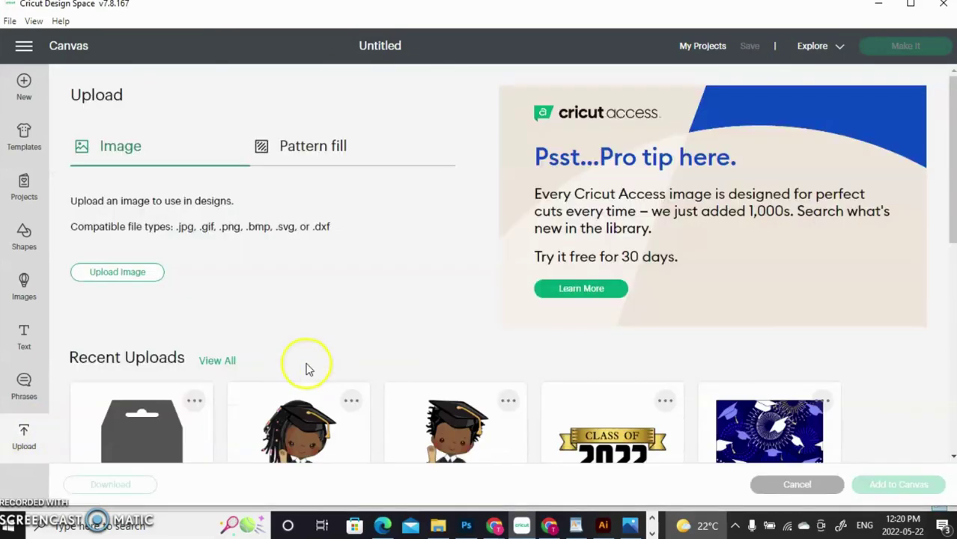
pyautogui.click(109, 285)
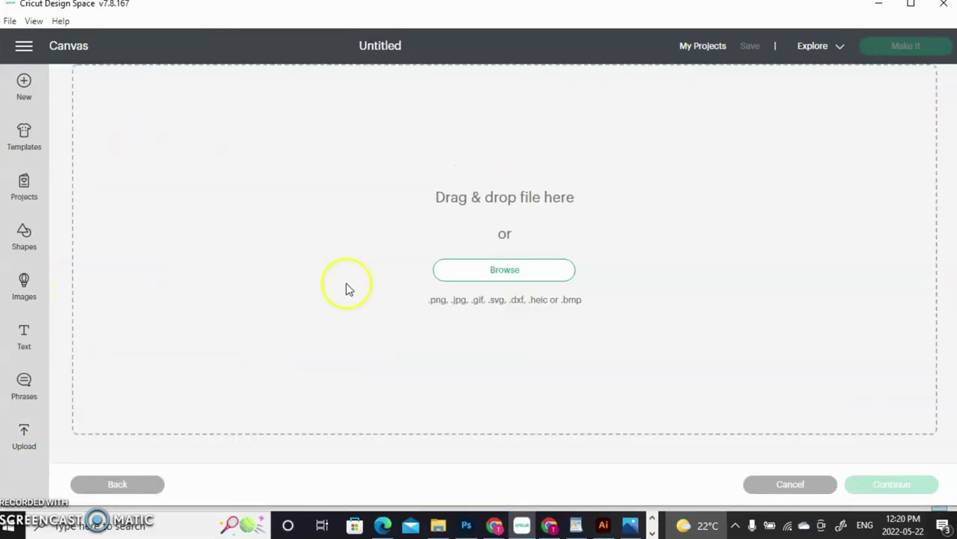
pyautogui.click(492, 274)
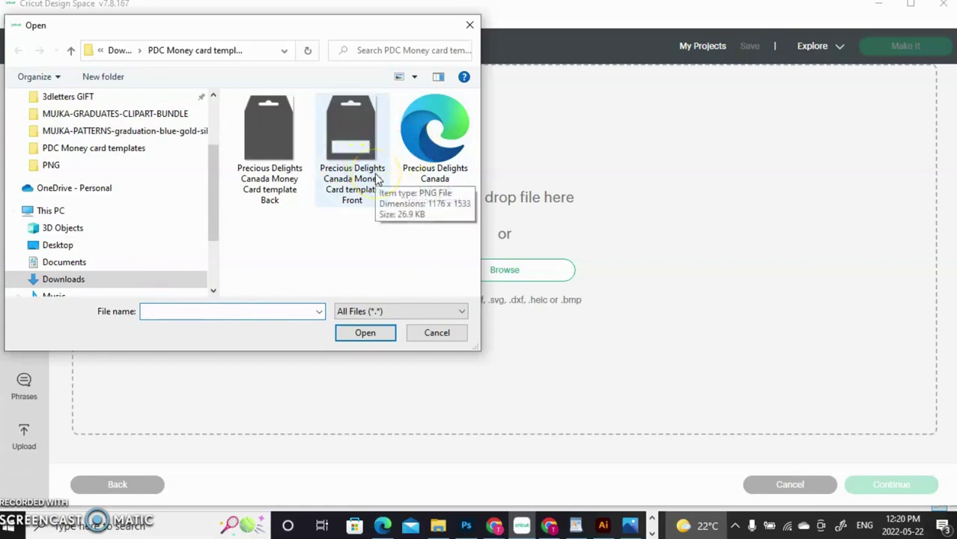
pyautogui.click(269, 150)
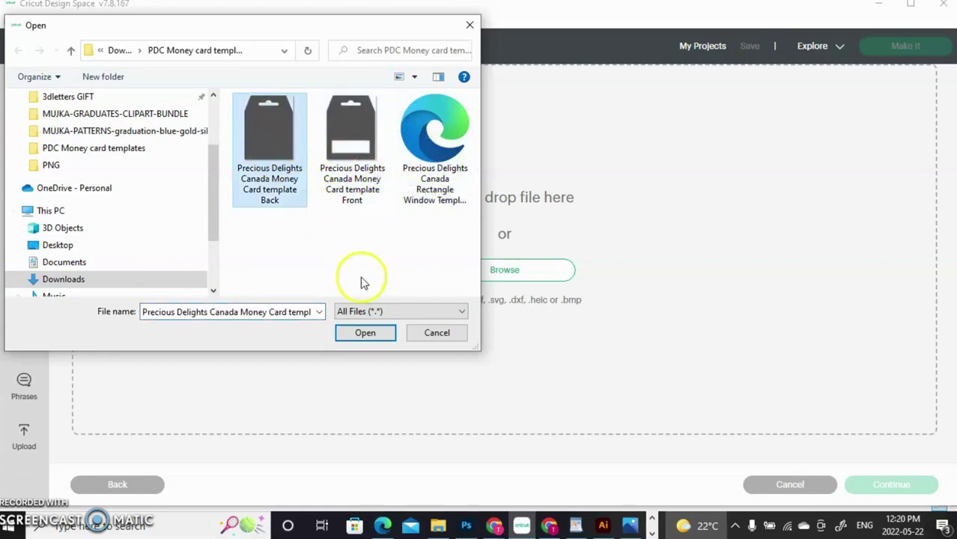
pyautogui.click(365, 334)
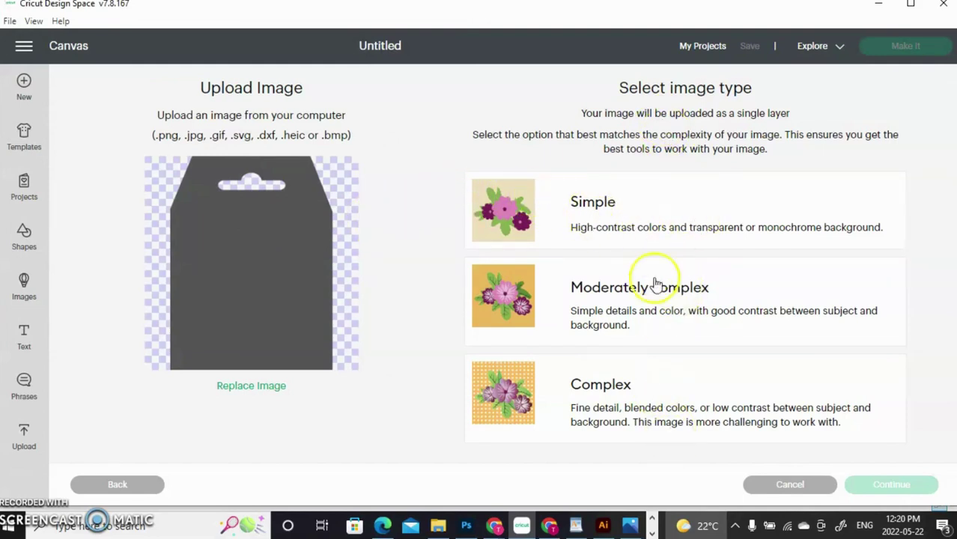
# Step: Upload the card Back as a complex image, keeping its background, as Print Then Cut
pyautogui.click(612, 397)
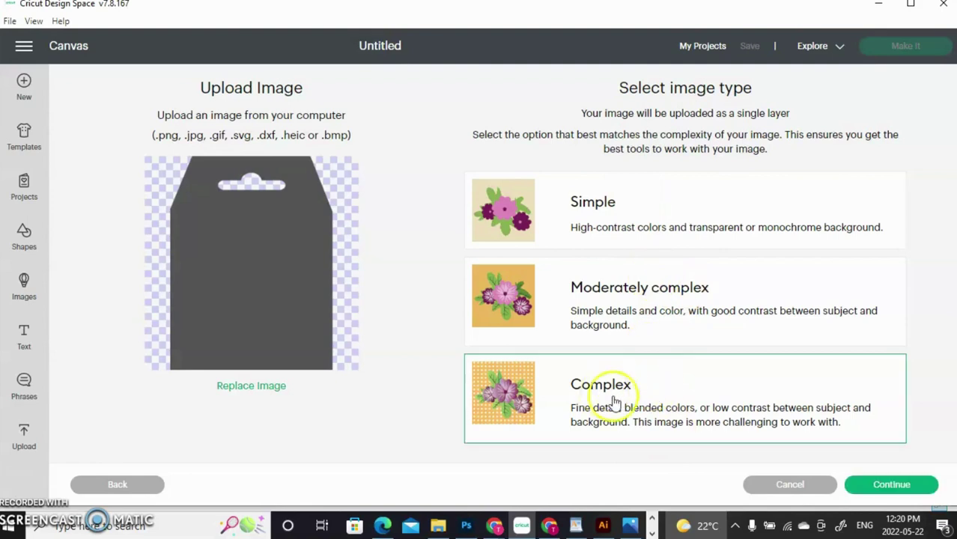
pyautogui.click(894, 485)
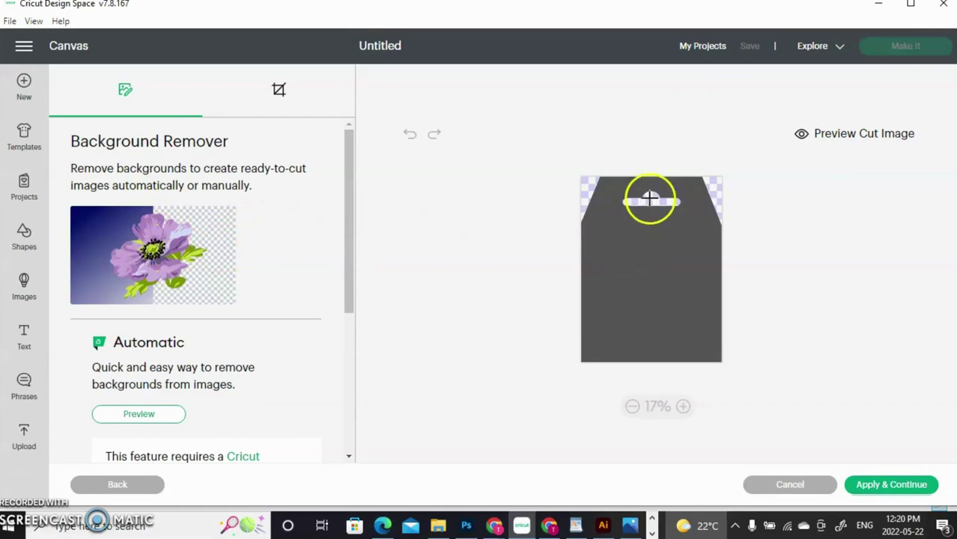
pyautogui.click(911, 488)
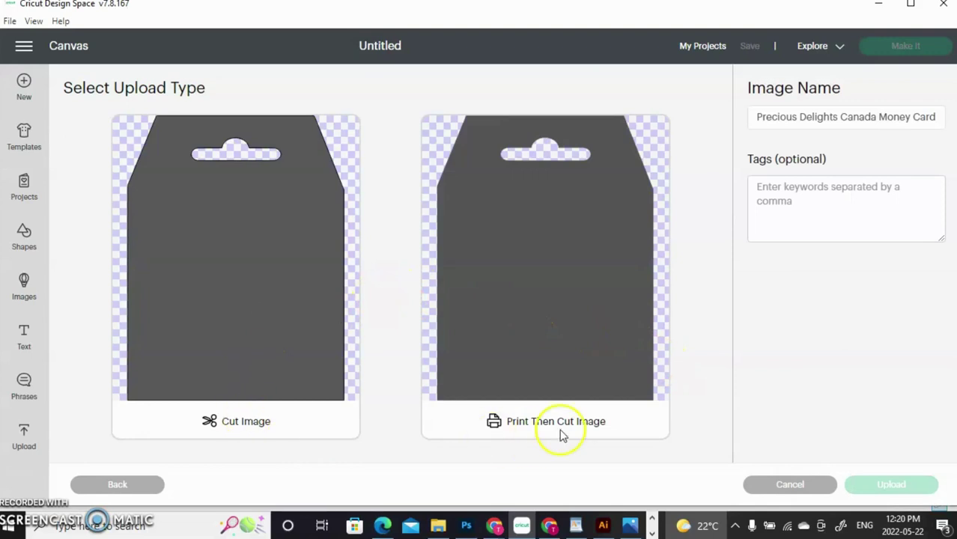
pyautogui.click(572, 346)
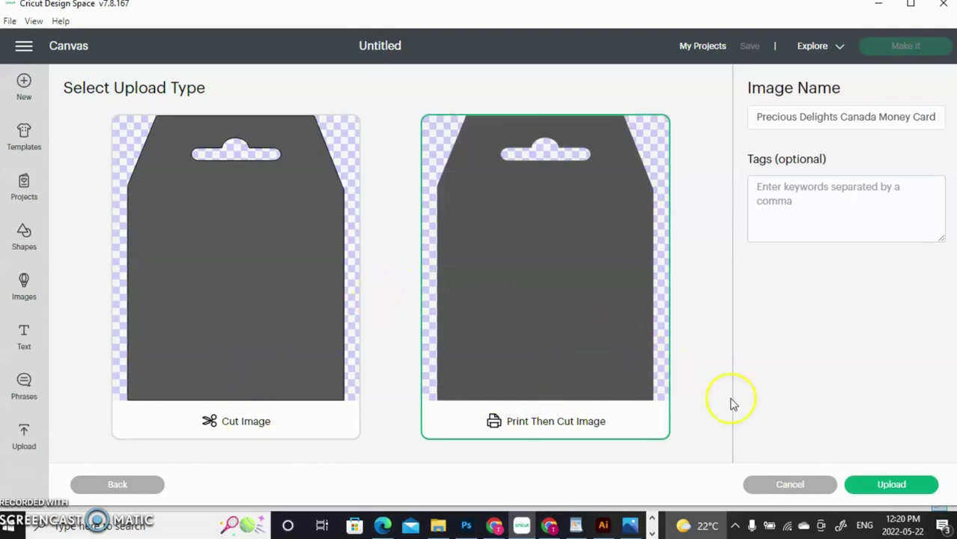
pyautogui.click(907, 485)
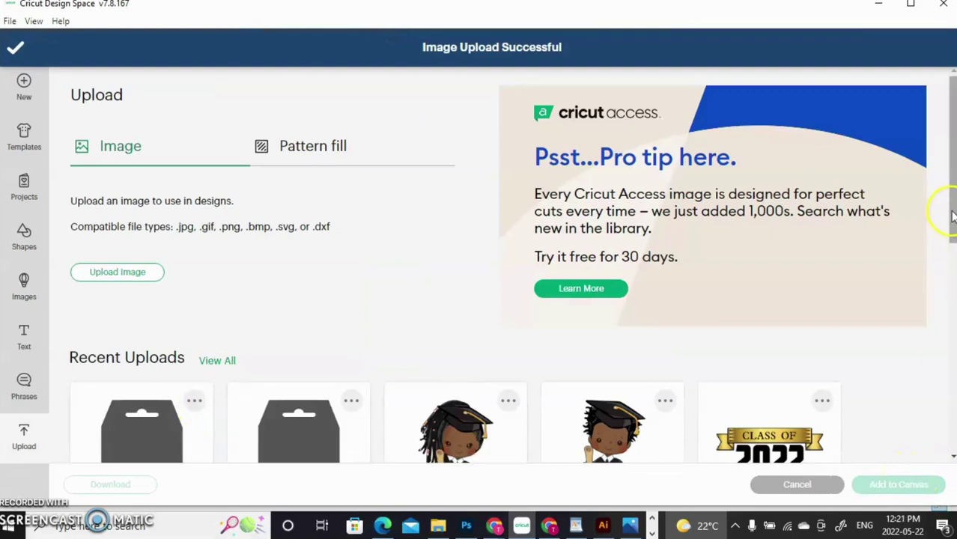
pyautogui.moveTo(953, 216); pyautogui.dragTo(945, 262)
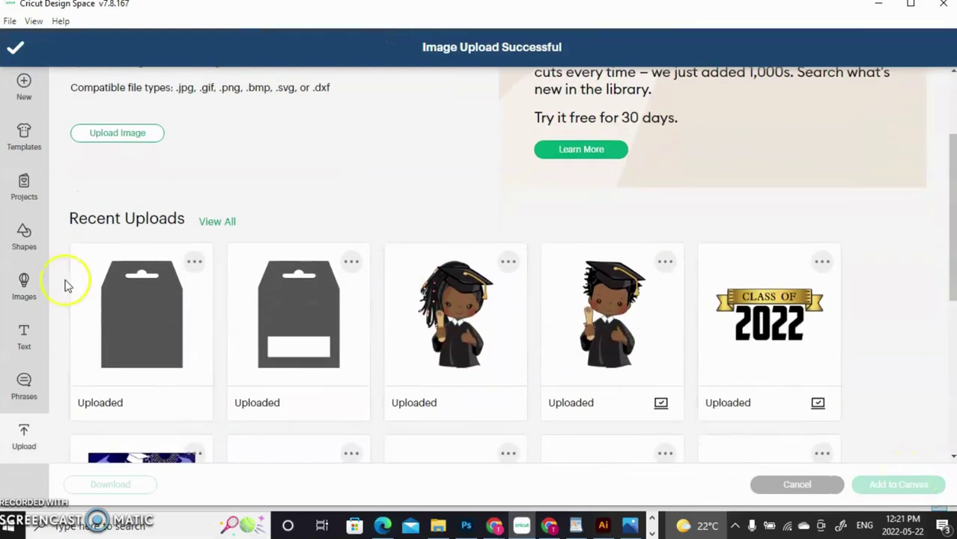
# Step: Upload the Rectangle Window template as a cut image and select its Recent Uploads tile
pyautogui.click(82, 132)
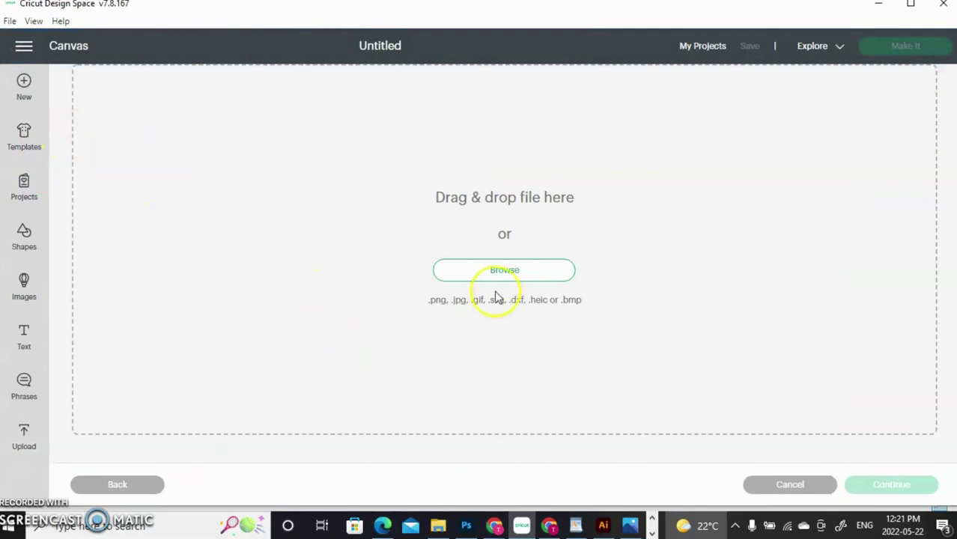
pyautogui.click(513, 275)
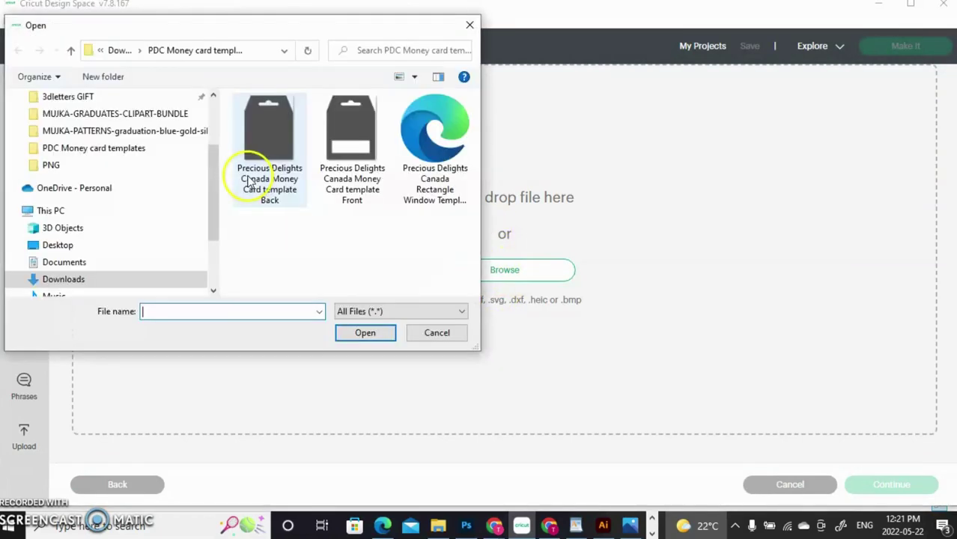
pyautogui.click(435, 163)
pyautogui.click(366, 334)
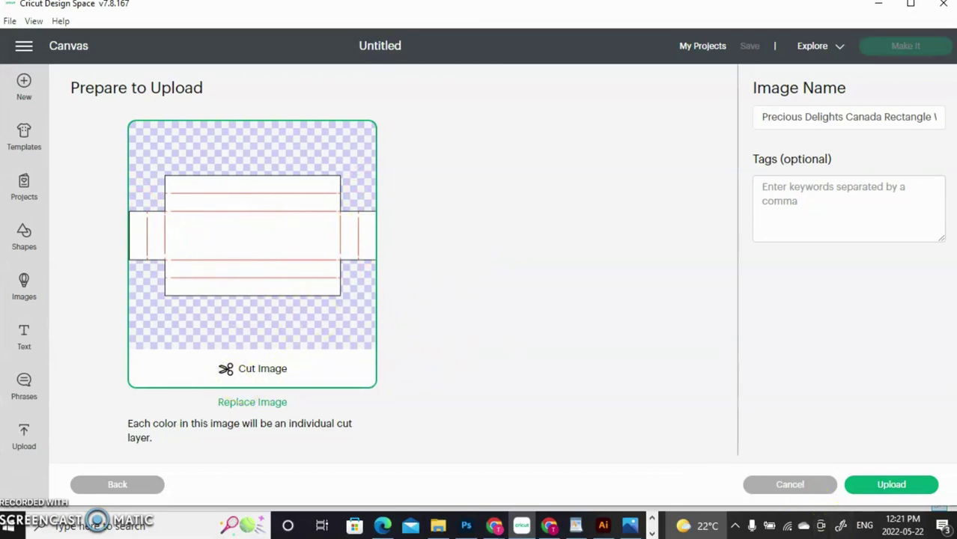
pyautogui.click(897, 485)
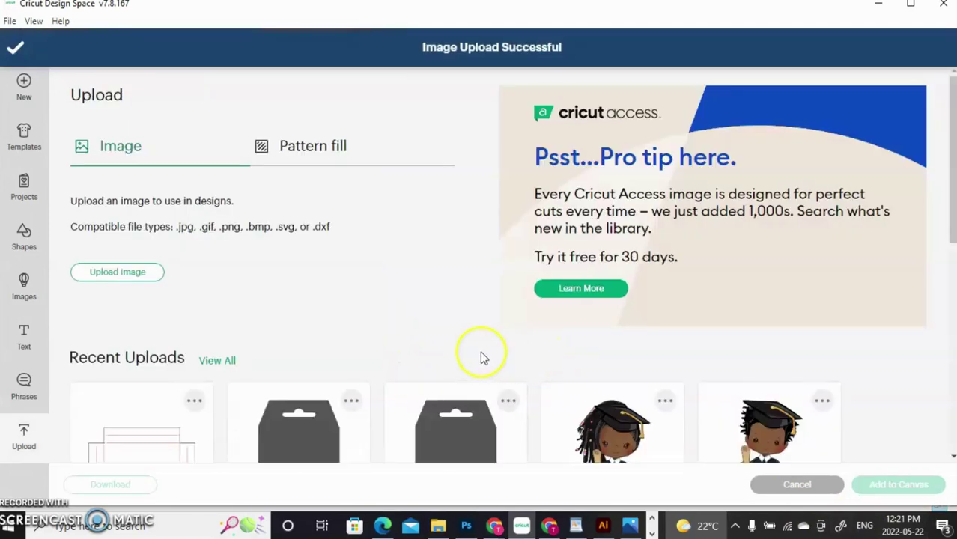
pyautogui.scroll(-1, 947, 262)
pyautogui.moveTo(950, 187); pyautogui.dragTo(953, 235)
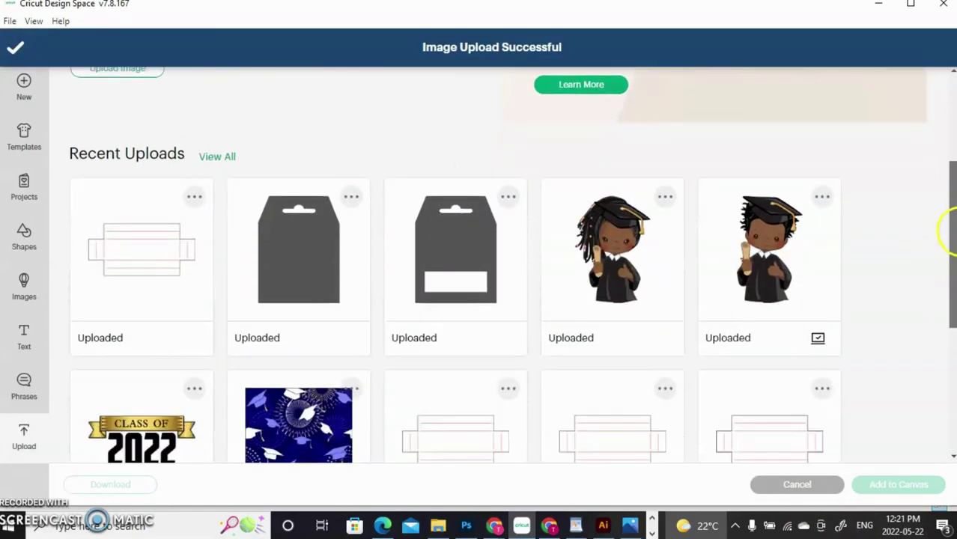
pyautogui.click(180, 288)
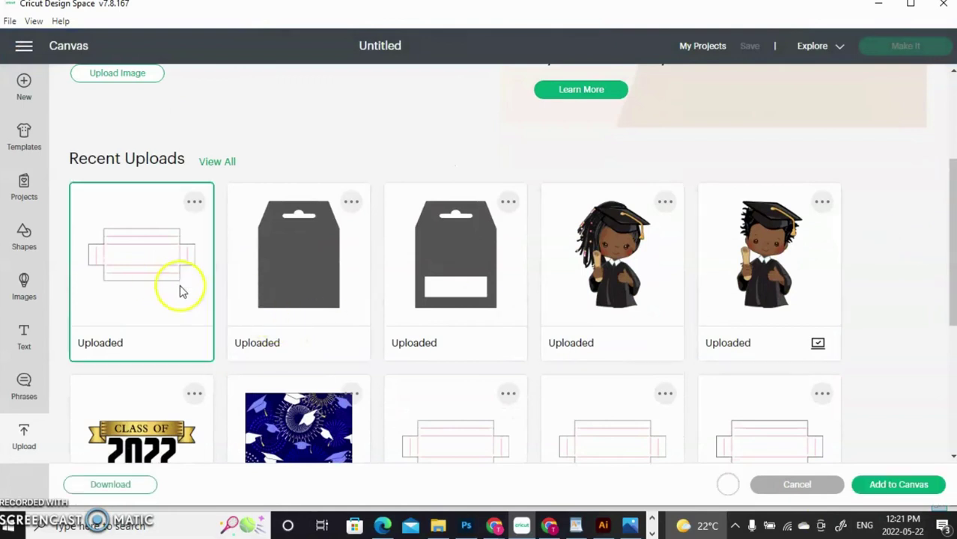
# Step: Add the rectangle window template to the canvas and move it up and left
pyautogui.click(893, 485)
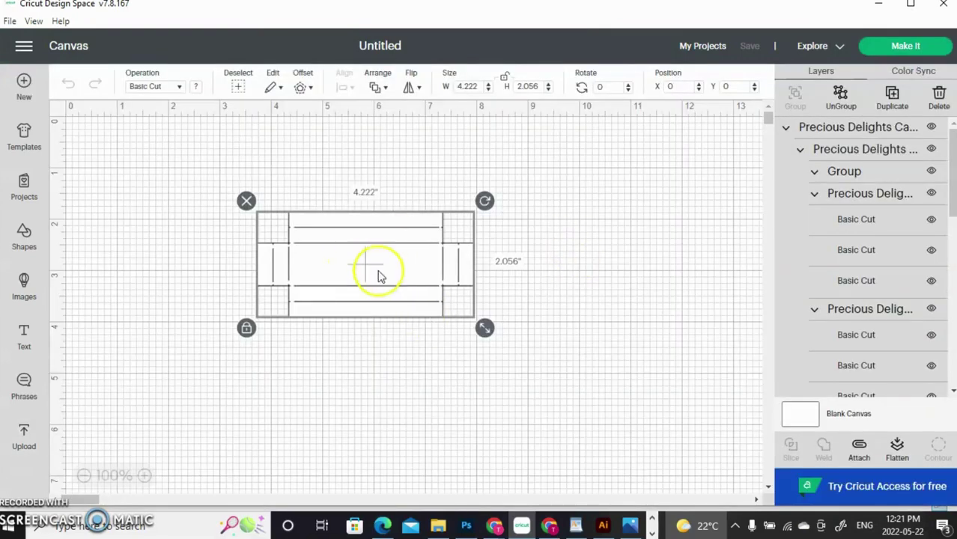
pyautogui.moveTo(386, 278); pyautogui.dragTo(328, 239)
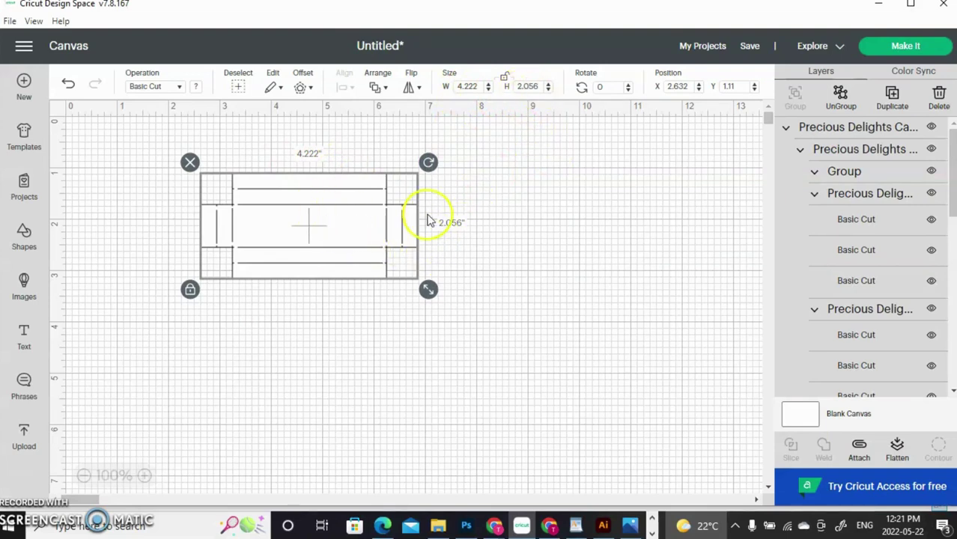
pyautogui.click(387, 187)
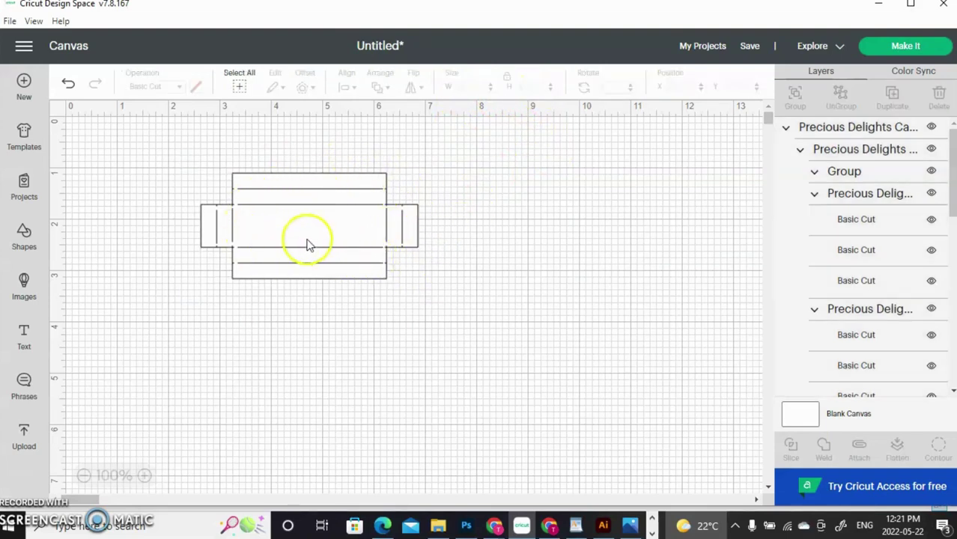
# Step: Ungroup the window piece twice to expose its separate cut layers
pyautogui.click(305, 236)
pyautogui.click(842, 104)
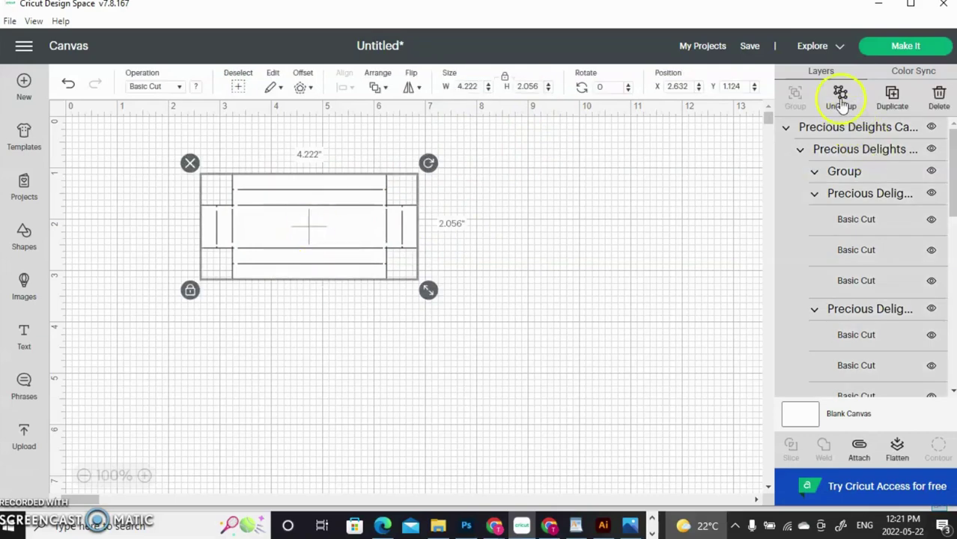
pyautogui.click(408, 281)
pyautogui.click(813, 129)
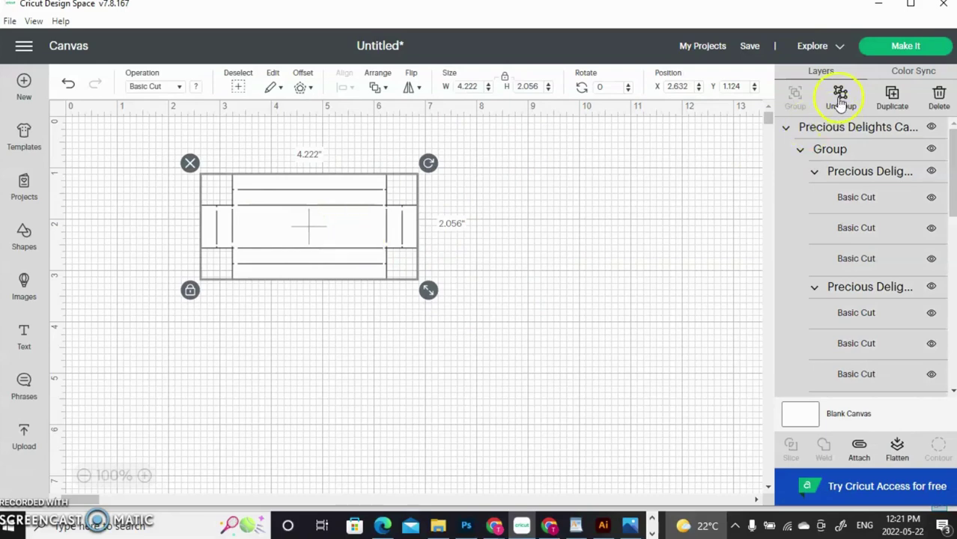
pyautogui.click(842, 105)
pyautogui.click(677, 364)
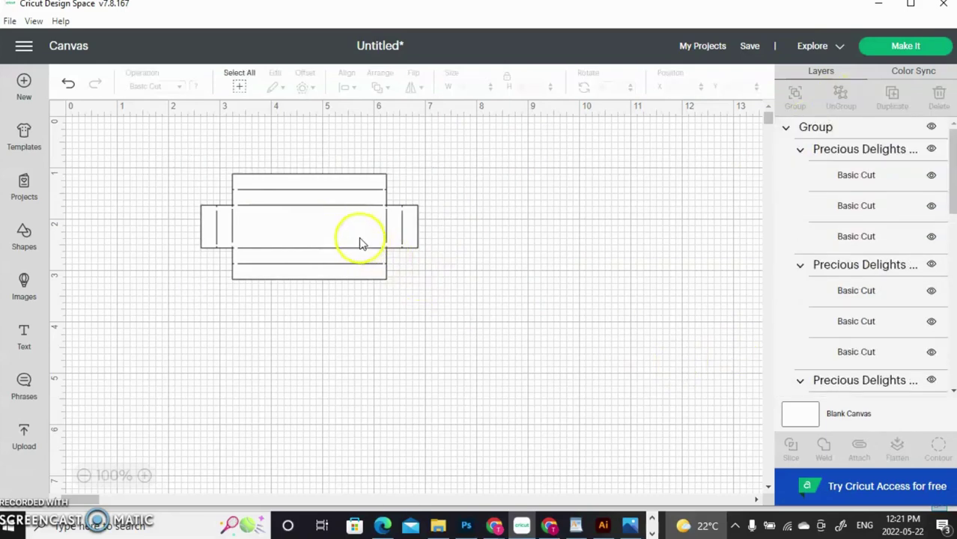
# Step: Pull the inner rectangle off the outline, then center the two shapes and reselect the rectangle
pyautogui.moveTo(338, 221); pyautogui.dragTo(559, 210)
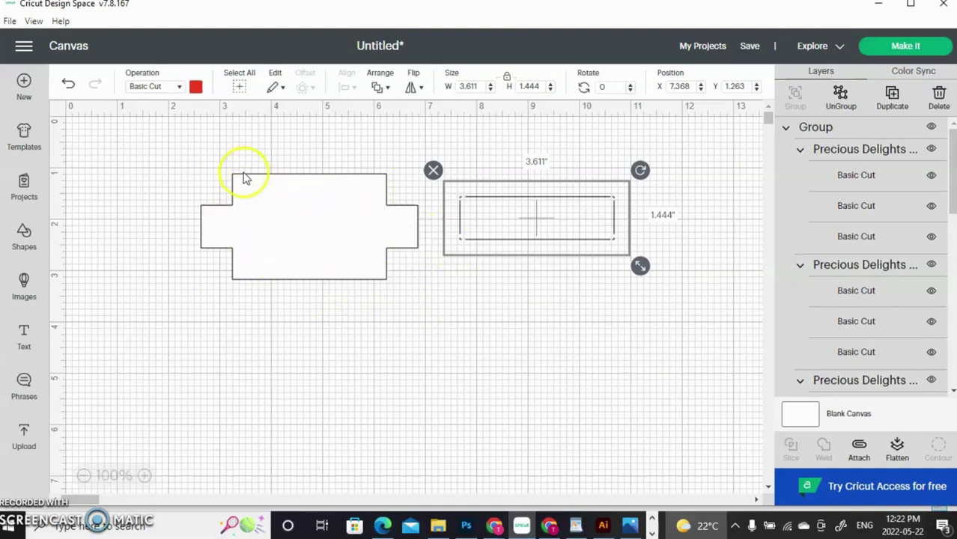
pyautogui.moveTo(548, 239); pyautogui.dragTo(541, 258)
pyautogui.click(474, 394)
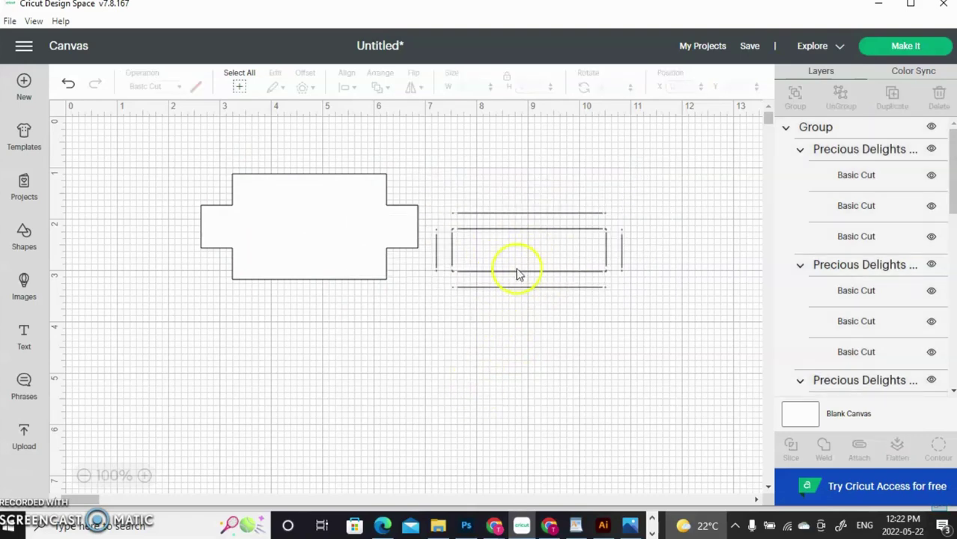
pyautogui.moveTo(523, 264); pyautogui.dragTo(316, 213)
pyautogui.moveTo(326, 152); pyautogui.dragTo(355, 218)
pyautogui.click(343, 86)
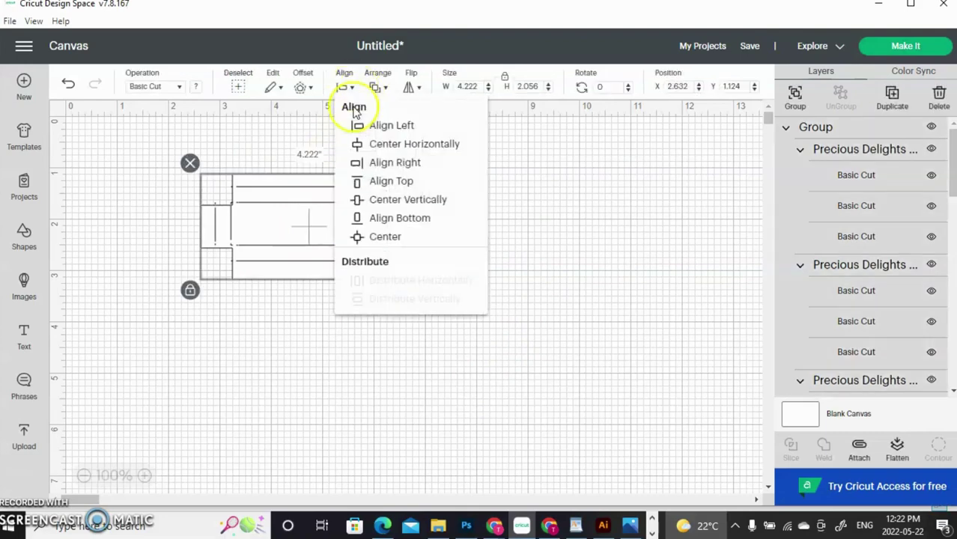
pyautogui.click(395, 236)
pyautogui.click(536, 208)
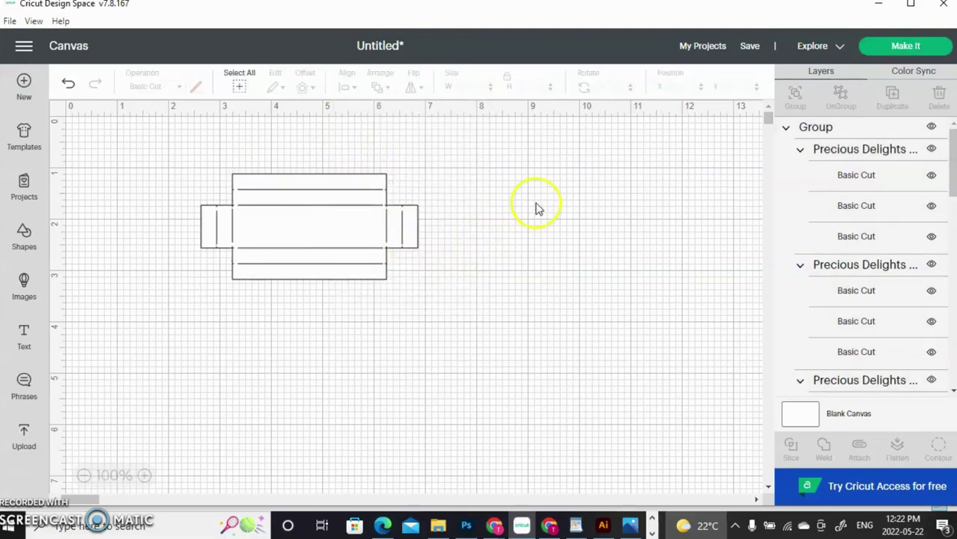
pyautogui.click(283, 211)
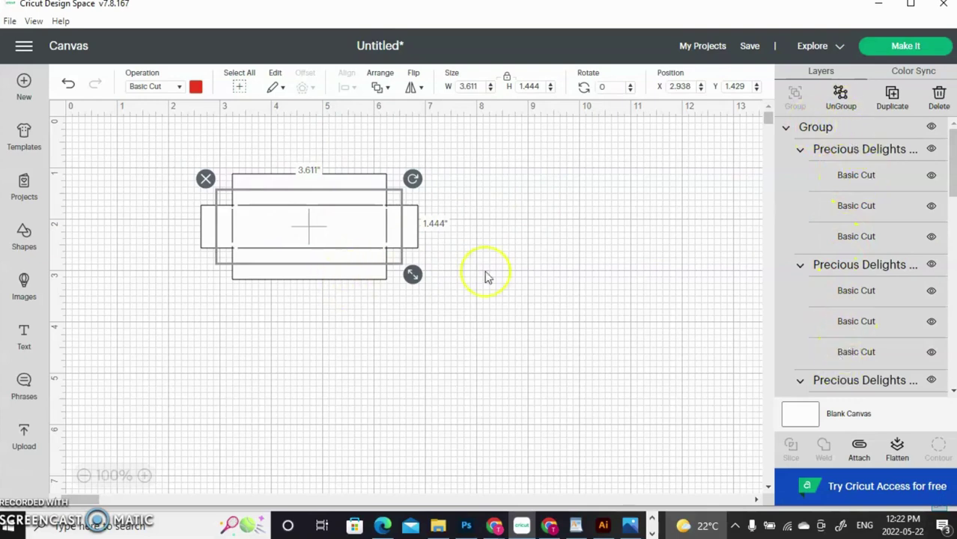
# Step: Change the inner rectangle's operation to Score and keep it inside the box outline
pyautogui.click(182, 89)
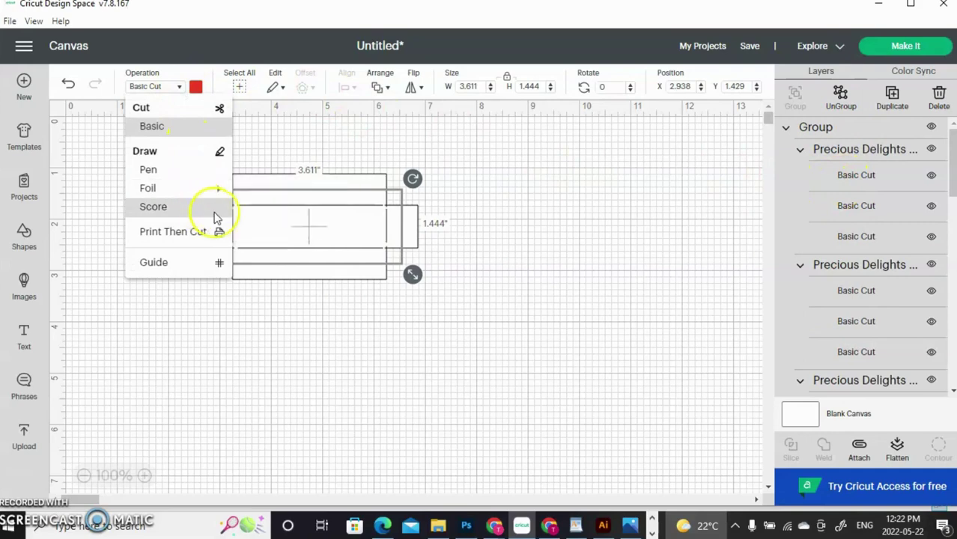
pyautogui.click(211, 209)
pyautogui.click(489, 203)
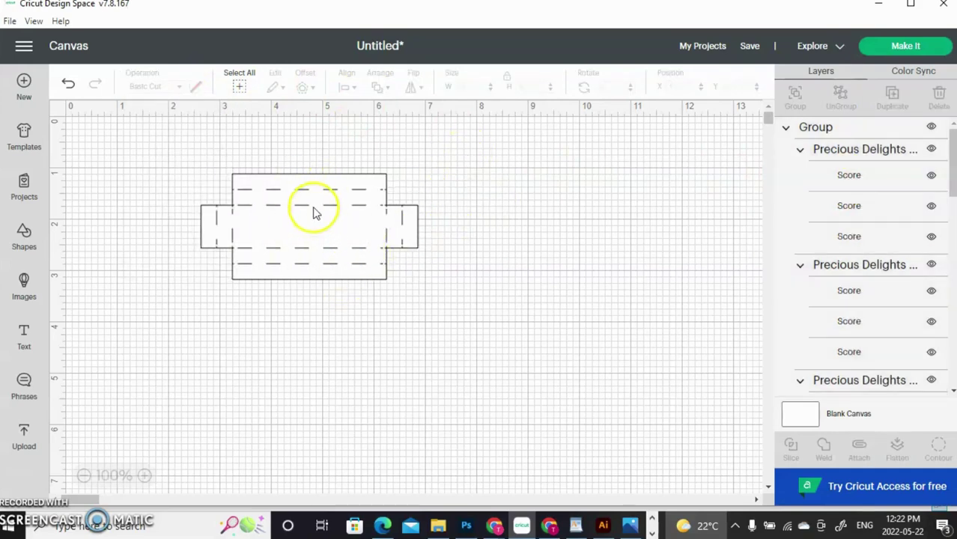
pyautogui.moveTo(314, 210); pyautogui.dragTo(462, 212)
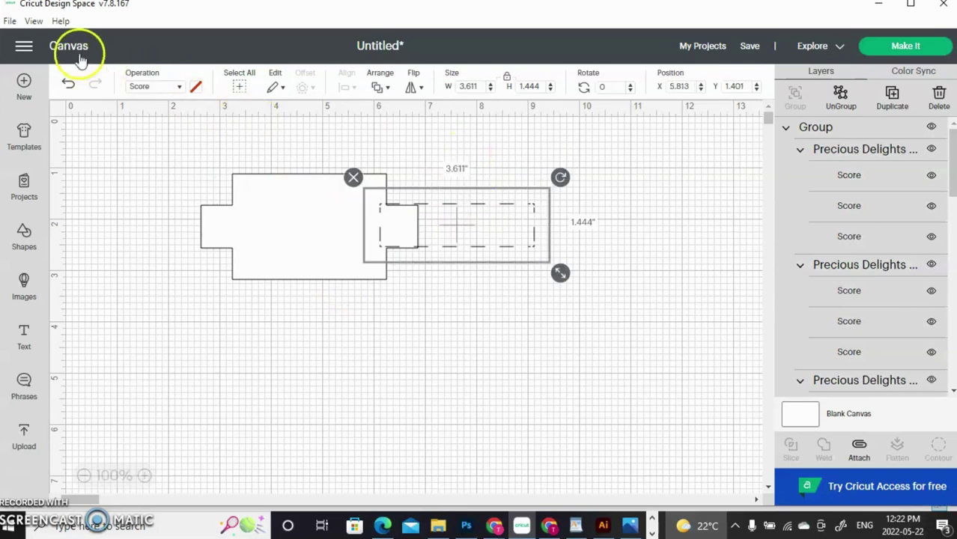
pyautogui.click(69, 84)
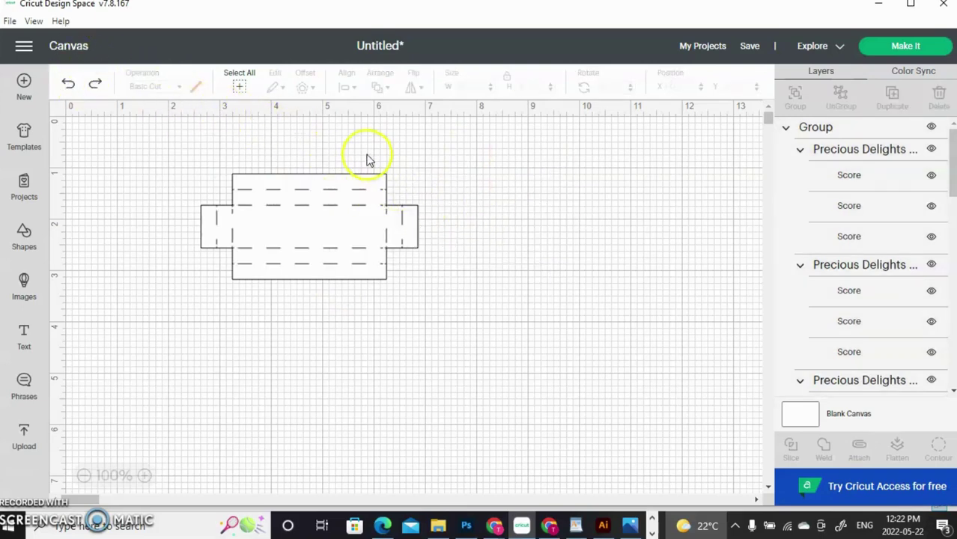
# Step: Attach all the box pieces, move the attached design down, and hide it
pyautogui.moveTo(356, 154); pyautogui.dragTo(343, 233)
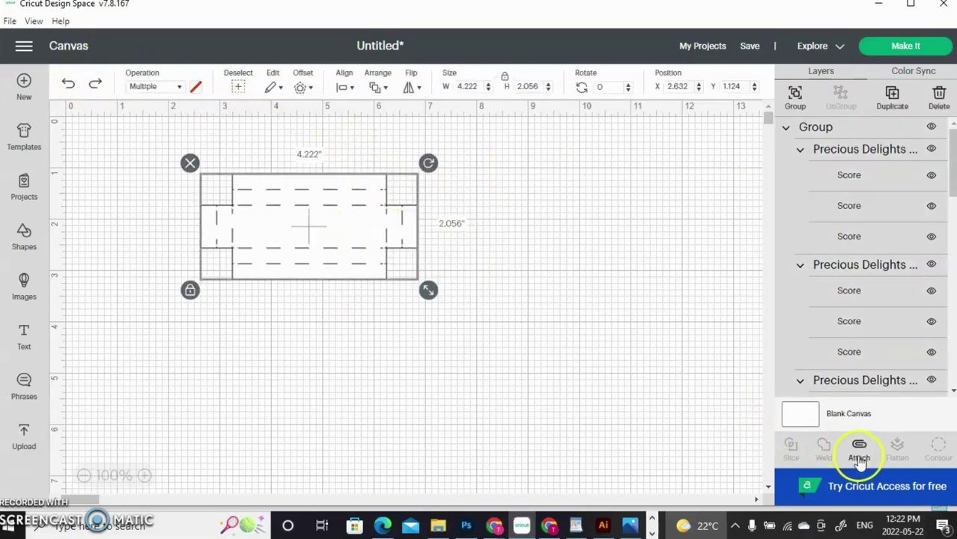
pyautogui.click(859, 462)
pyautogui.moveTo(356, 188); pyautogui.dragTo(360, 244)
pyautogui.click(521, 225)
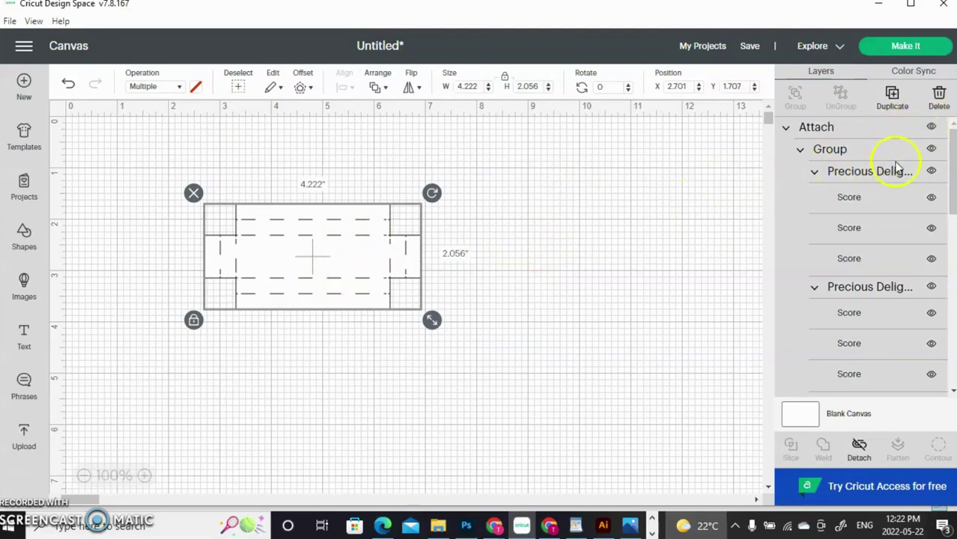
pyautogui.click(931, 127)
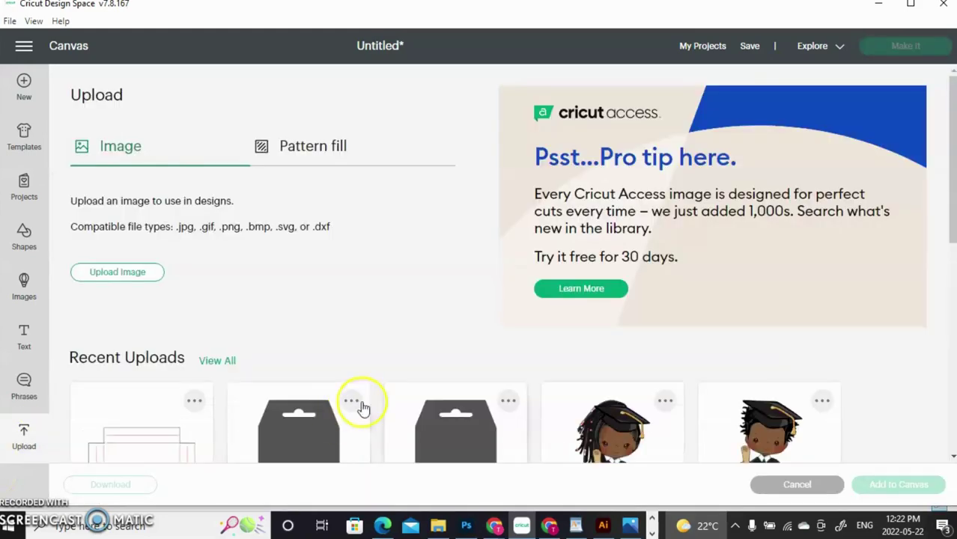
# Step: Select the plain tag card and the windowed tag card uploads and add both
pyautogui.scroll(-2, 945, 251)
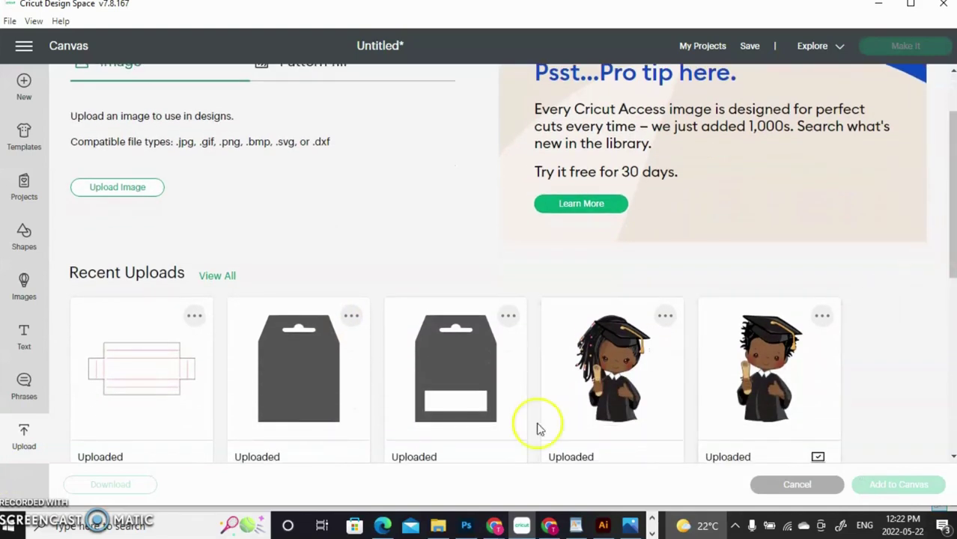
pyautogui.click(291, 380)
pyautogui.click(479, 388)
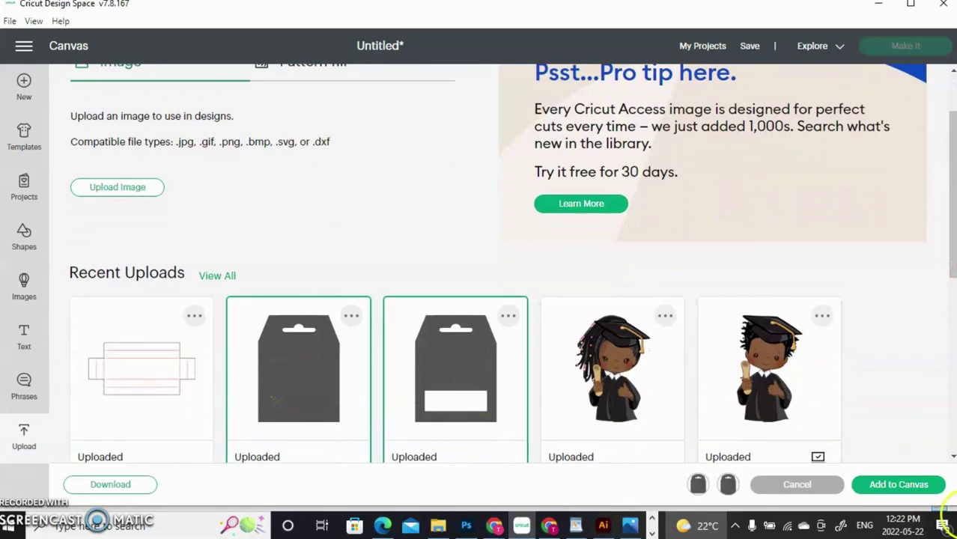
pyautogui.click(918, 487)
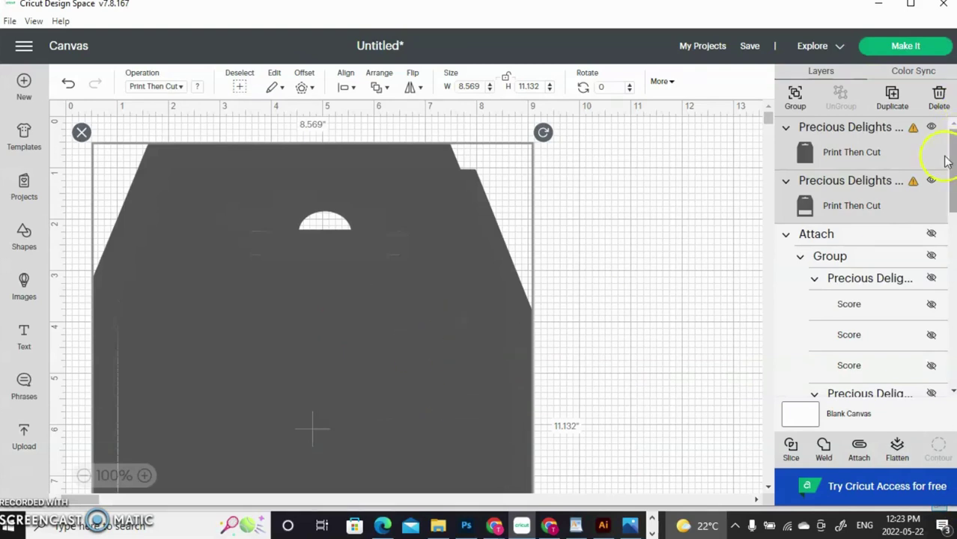
# Step: Shift the two card images, then select both and align them with Center
pyautogui.click(656, 233)
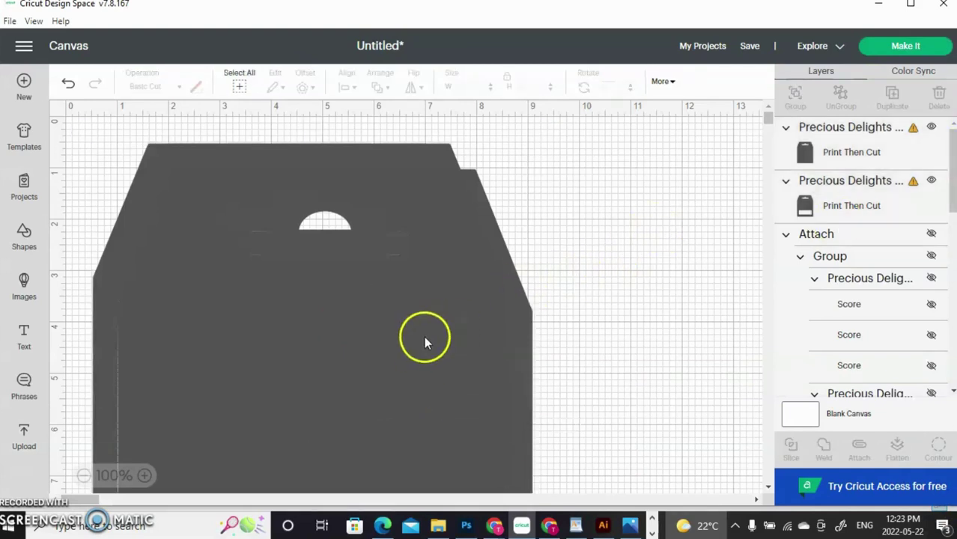
pyautogui.moveTo(349, 381); pyautogui.dragTo(413, 357)
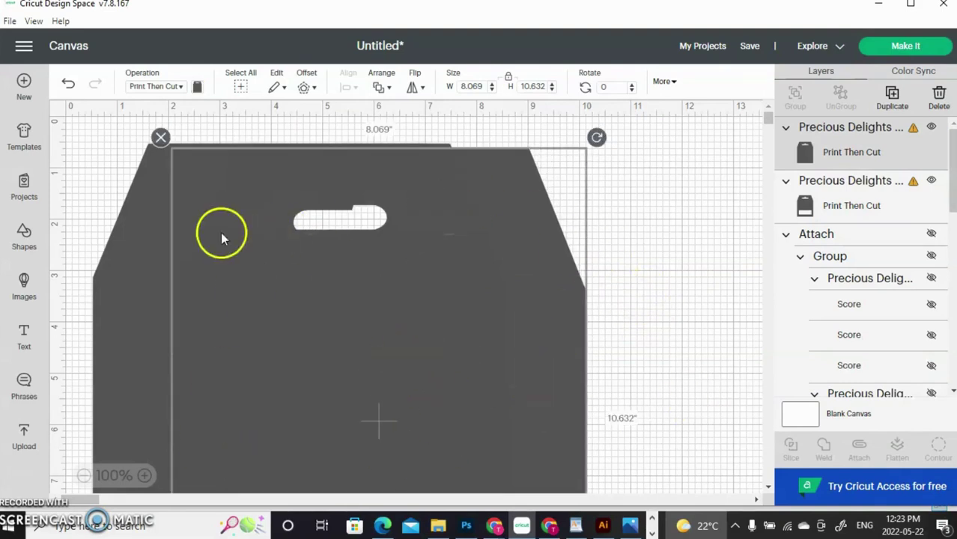
pyautogui.click(733, 230)
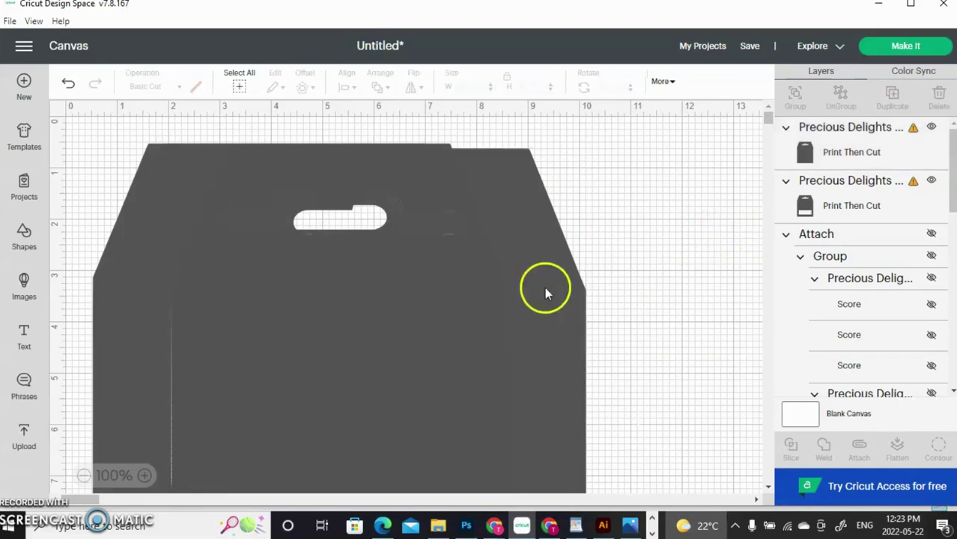
pyautogui.moveTo(517, 299); pyautogui.dragTo(424, 326)
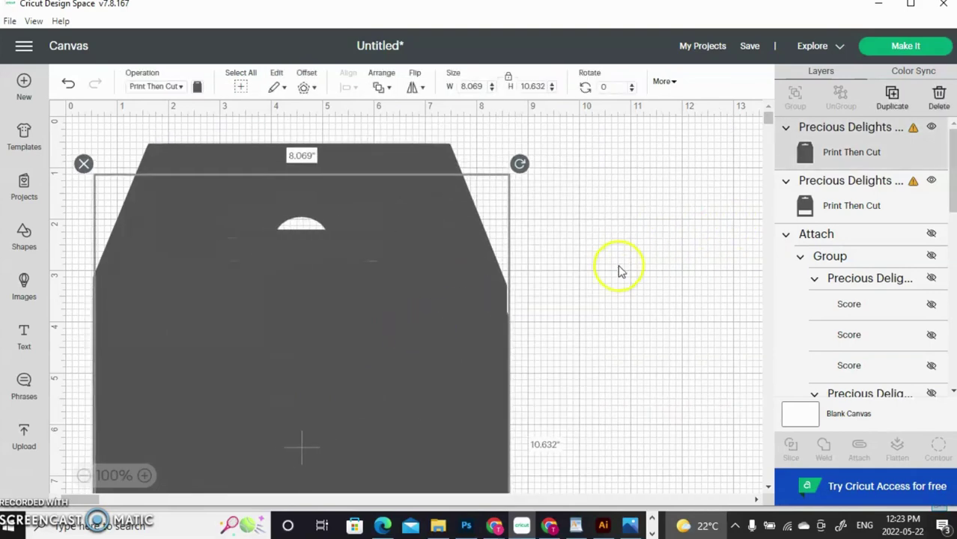
pyautogui.moveTo(688, 137); pyautogui.dragTo(161, 378)
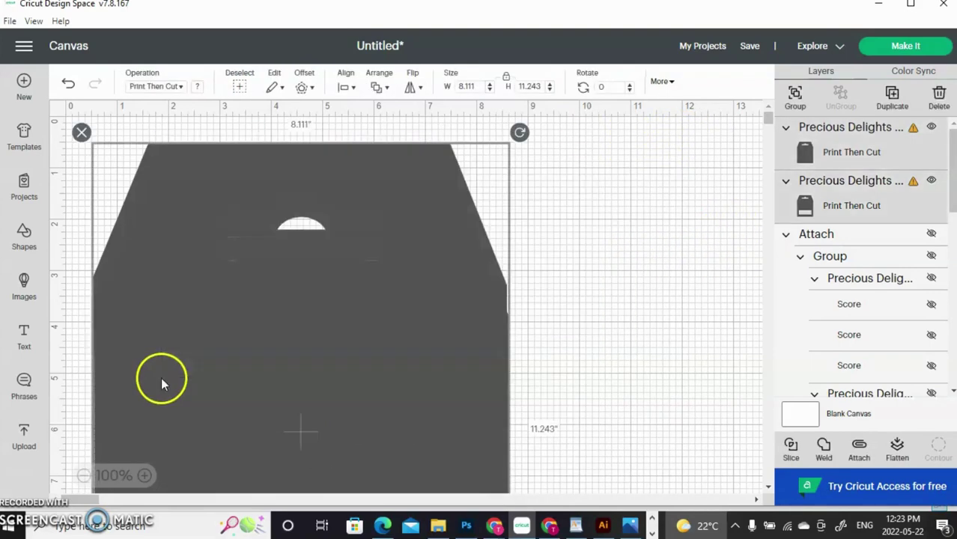
pyautogui.click(355, 90)
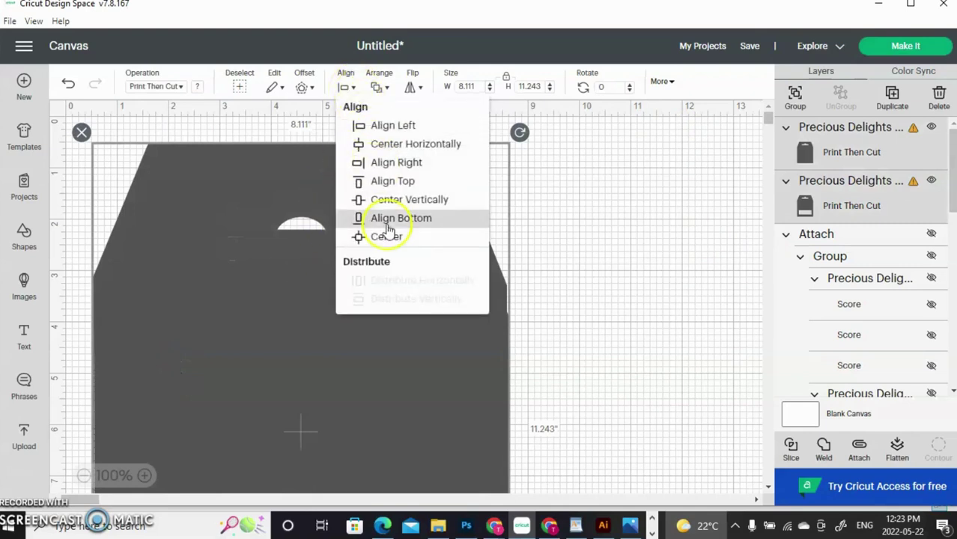
pyautogui.click(390, 242)
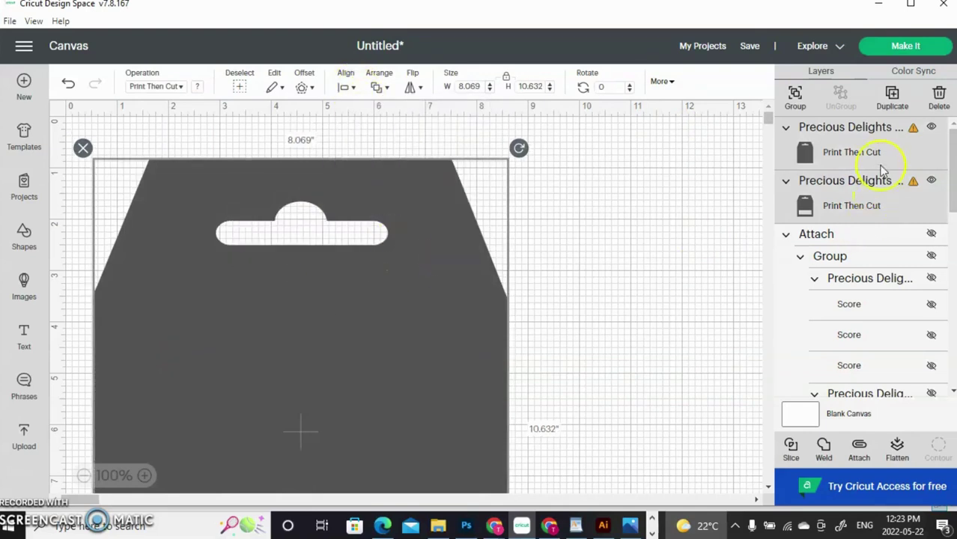
pyautogui.moveTo(771, 120); pyautogui.dragTo(769, 128)
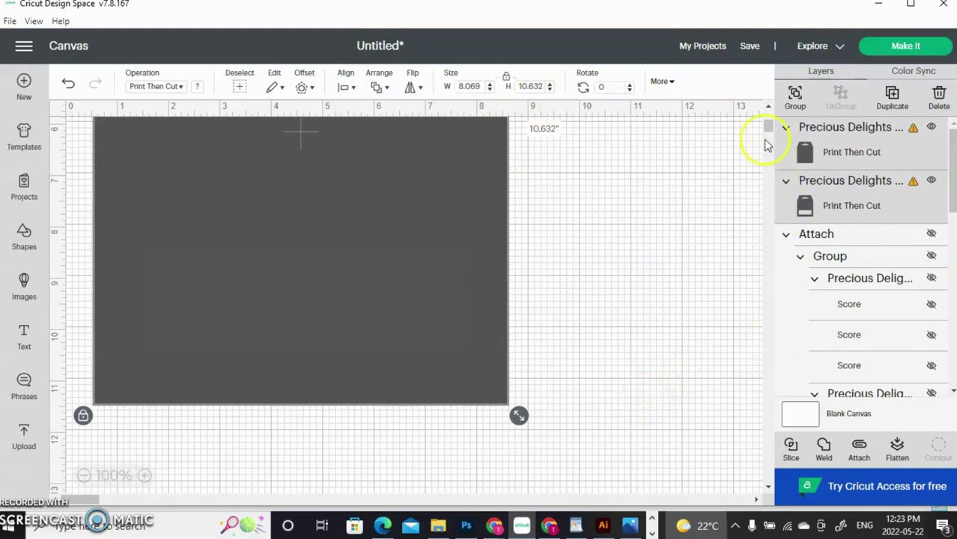
# Step: Resize both cards to 3.861 in wide and 5.098 in tall with proportions unlocked
pyautogui.moveTo(769, 129); pyautogui.dragTo(771, 118)
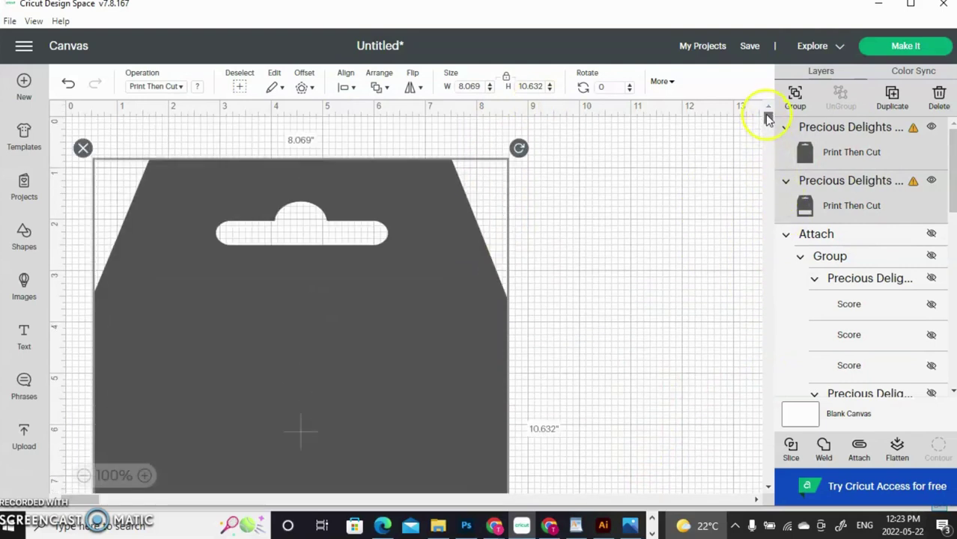
pyautogui.click(482, 86)
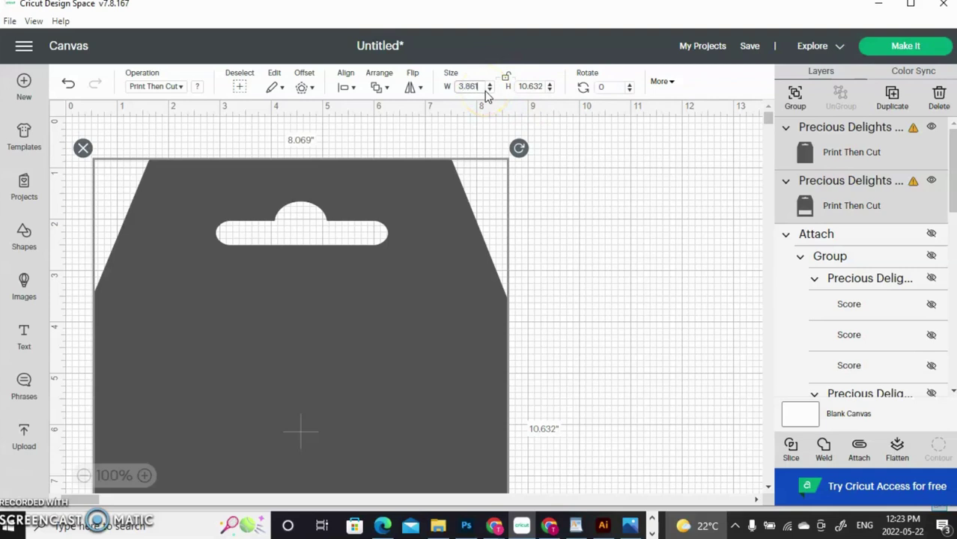
pyautogui.click(534, 86)
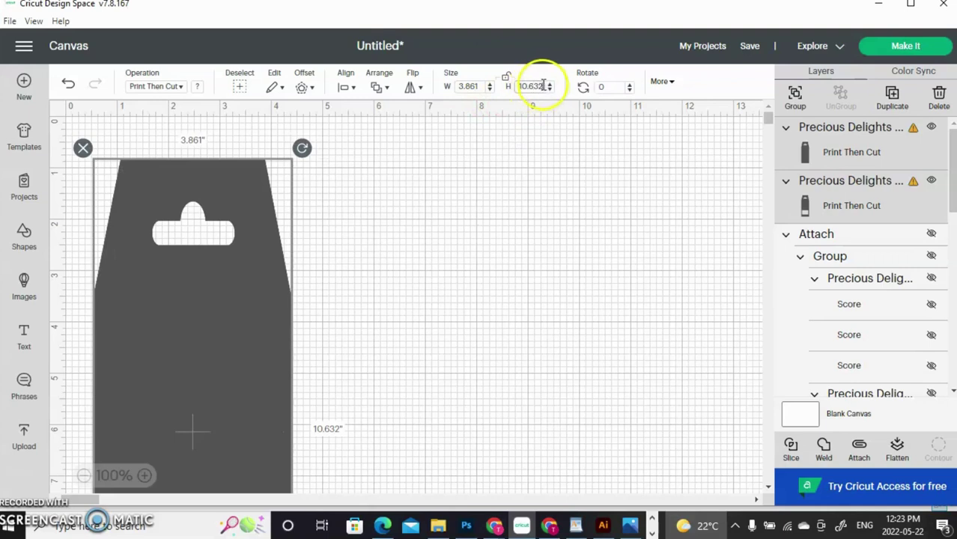
pyautogui.moveTo(539, 86); pyautogui.dragTo(522, 86)
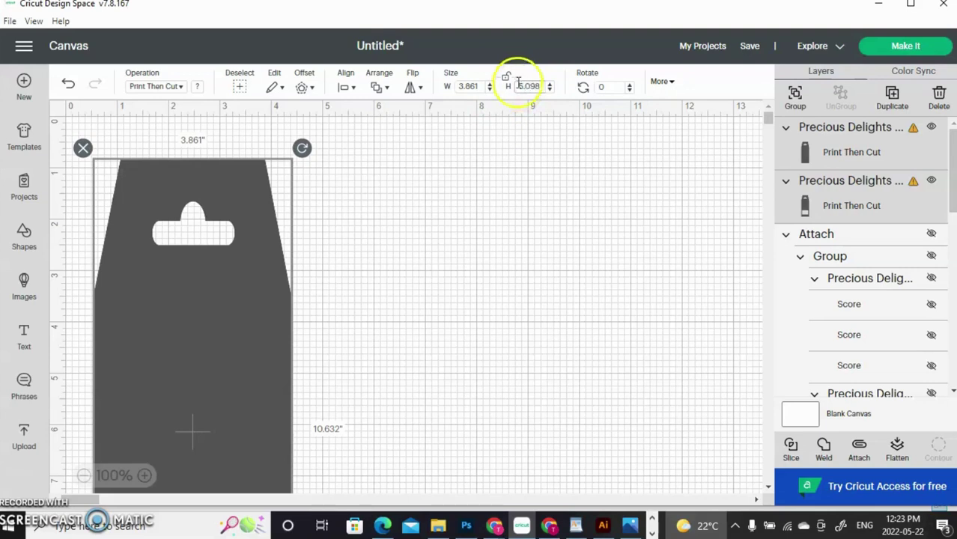
pyautogui.click(508, 80)
pyautogui.click(508, 81)
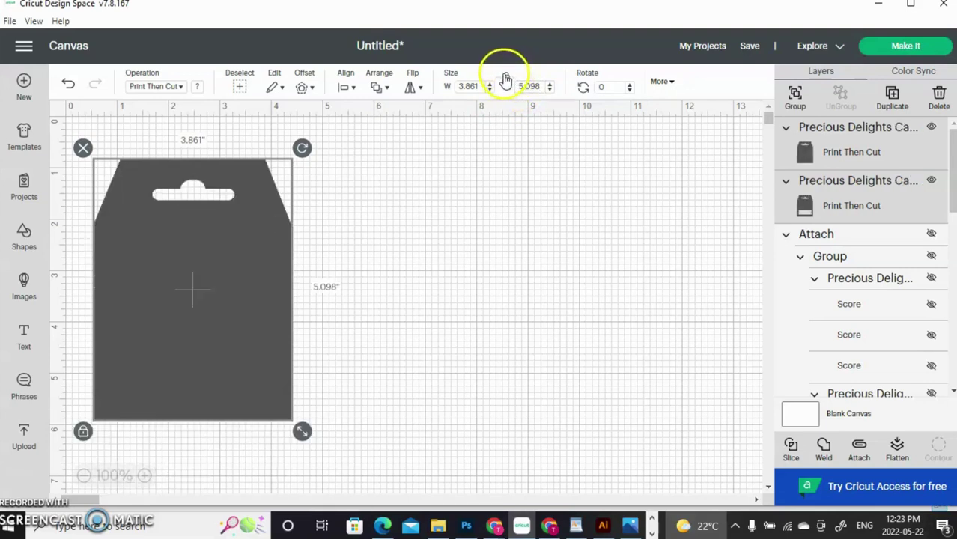
# Step: Move the front card to the right so it sits beside the windowed card
pyautogui.click(615, 184)
pyautogui.moveTo(240, 274); pyautogui.dragTo(494, 262)
pyautogui.moveTo(244, 292); pyautogui.dragTo(253, 283)
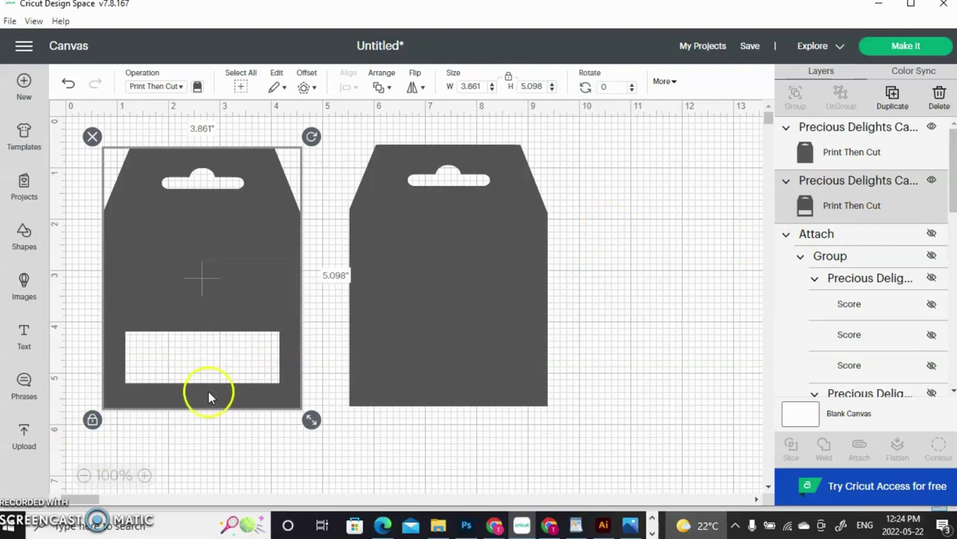
pyautogui.click(628, 218)
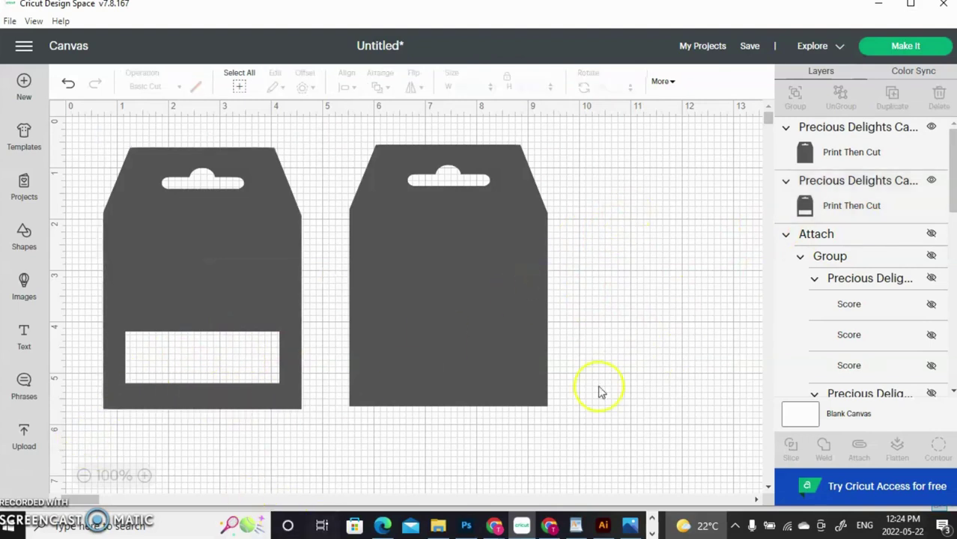
# Step: Select the girl graduate, Class of 2022 banner and blue cap pattern uploads and add all three
pyautogui.click(24, 439)
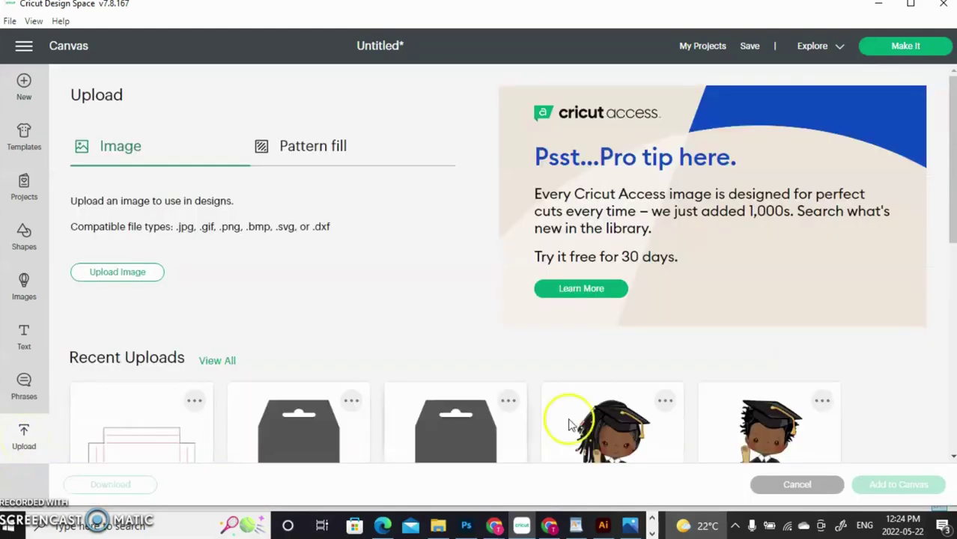
pyautogui.moveTo(952, 192); pyautogui.dragTo(953, 292)
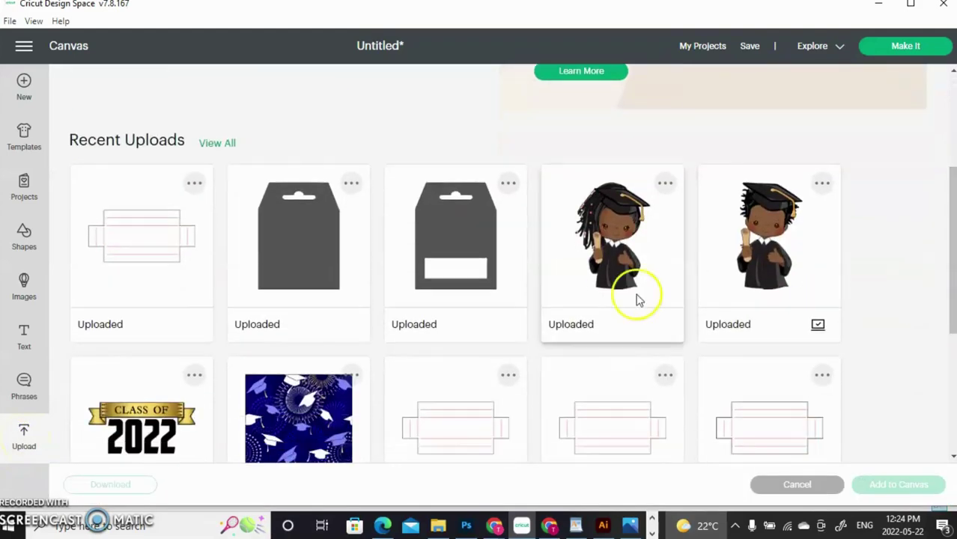
pyautogui.click(641, 232)
pyautogui.click(139, 427)
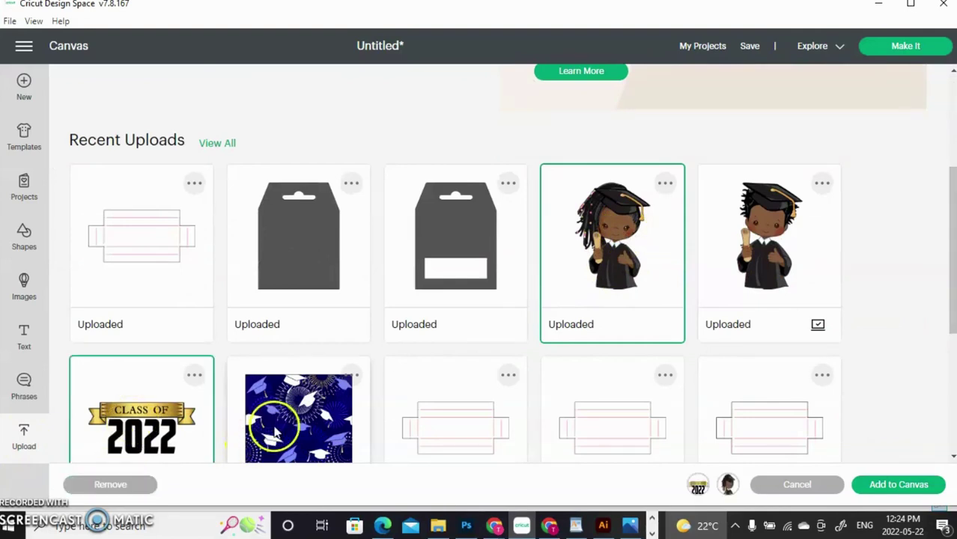
pyautogui.click(298, 417)
pyautogui.click(905, 486)
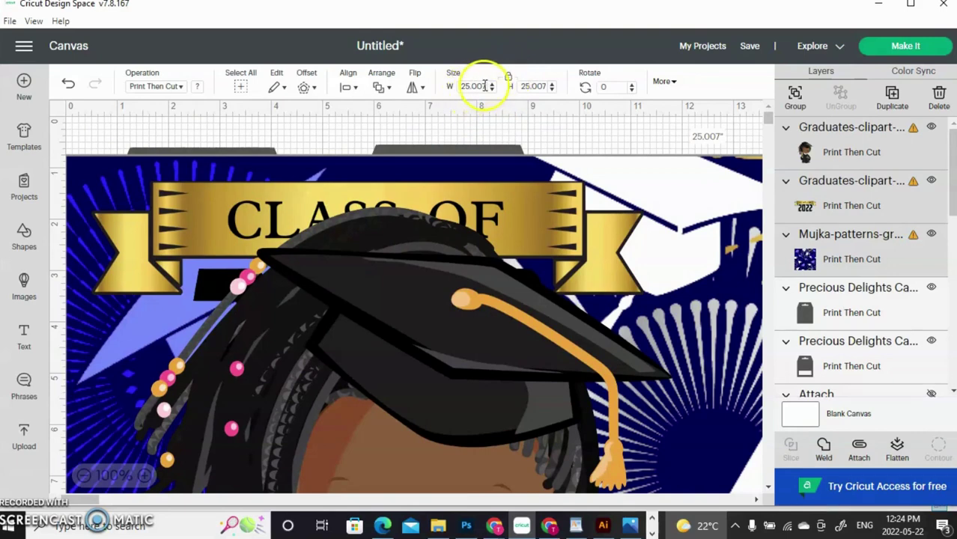
# Step: Resize the graduation pattern to 5 in wide and move it beside the bags
pyautogui.click(486, 86)
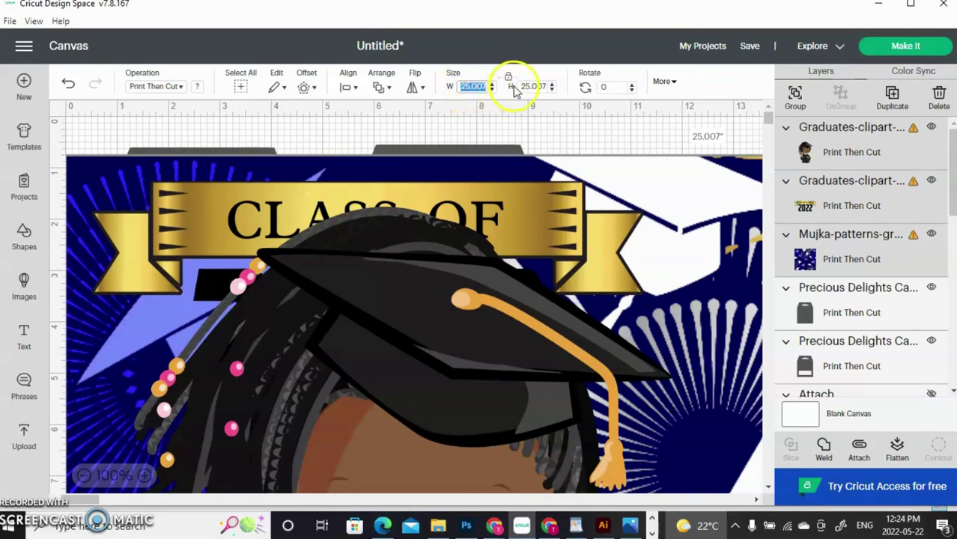
pyautogui.write('5')
pyautogui.click(546, 87)
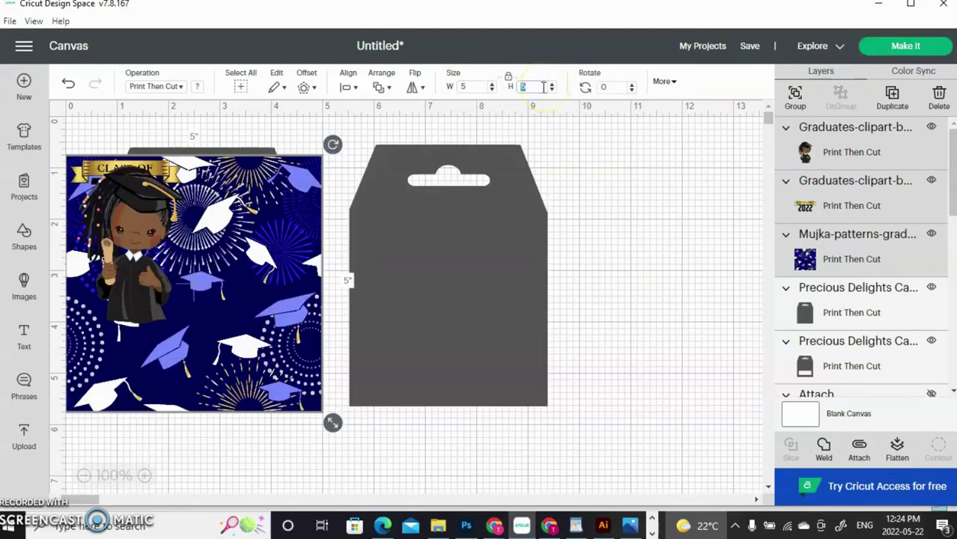
pyautogui.moveTo(182, 306); pyautogui.dragTo(641, 303)
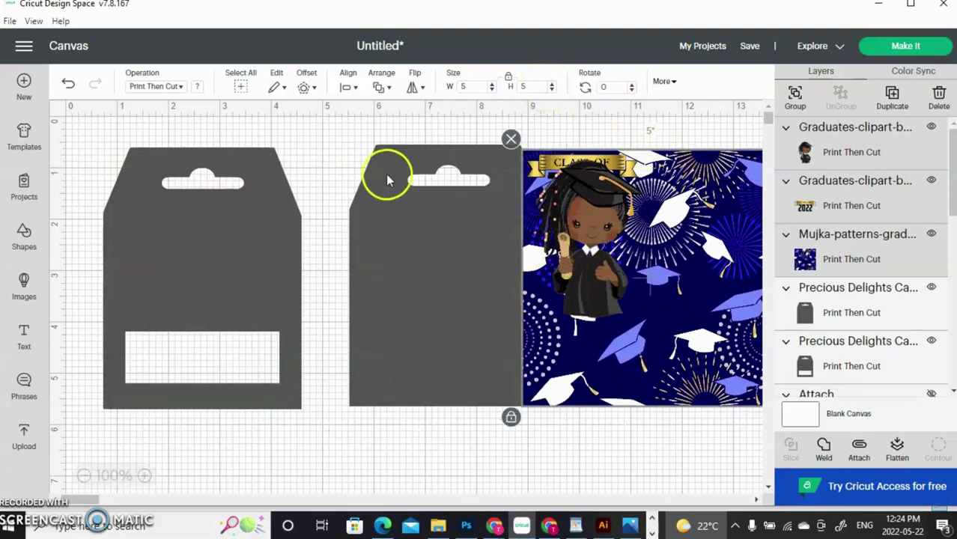
# Step: Place the graduate picture and Class of 2022 sticker side by side below the left bag
pyautogui.click(603, 223)
pyautogui.moveTo(603, 222); pyautogui.dragTo(445, 404)
pyautogui.moveTo(574, 198); pyautogui.dragTo(194, 480)
pyautogui.moveTo(390, 456); pyautogui.dragTo(334, 489)
pyautogui.click(612, 334)
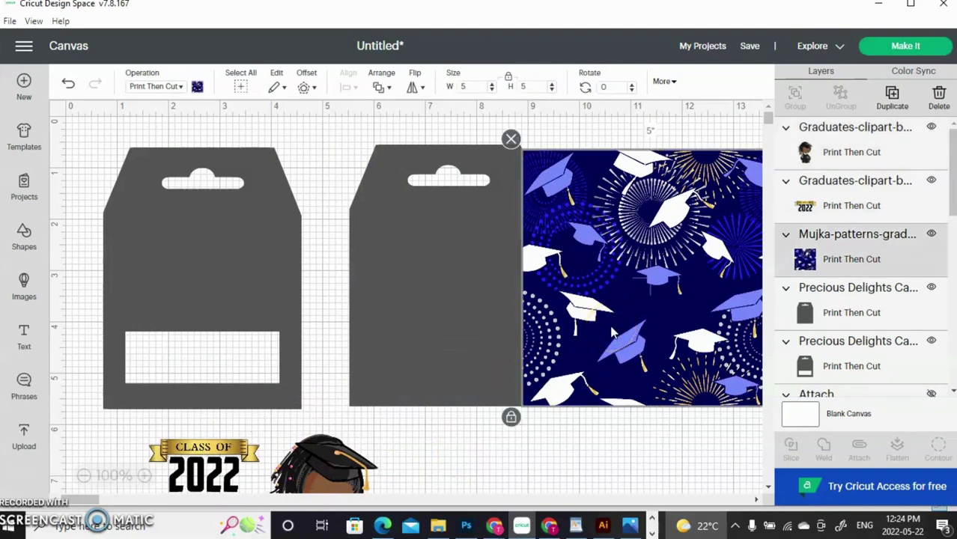
# Step: Lay the cap pattern over the plain grey bag and enlarge it to 5.111 × 5.111 in
pyautogui.moveTo(613, 333); pyautogui.dragTo(585, 327)
pyautogui.moveTo(444, 303); pyautogui.dragTo(466, 306)
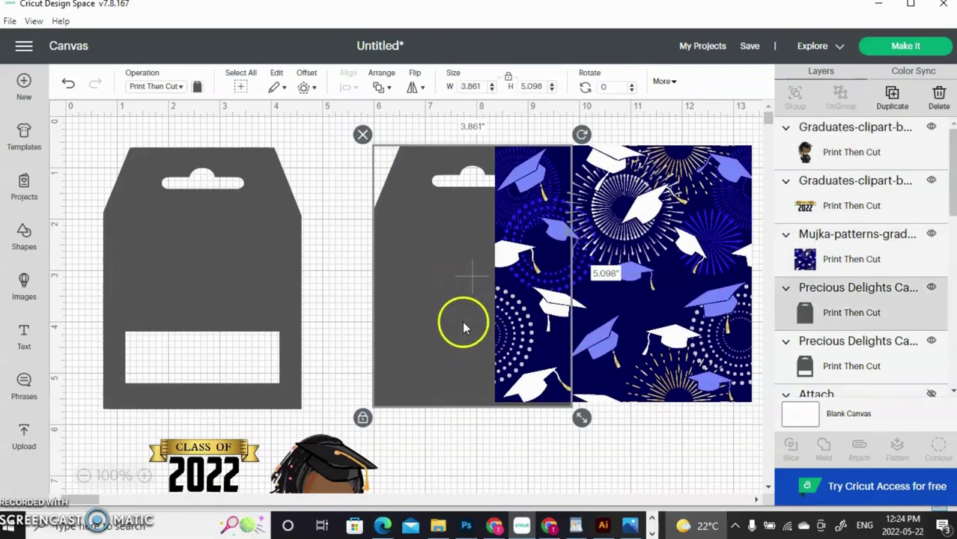
pyautogui.moveTo(683, 277); pyautogui.dragTo(553, 283)
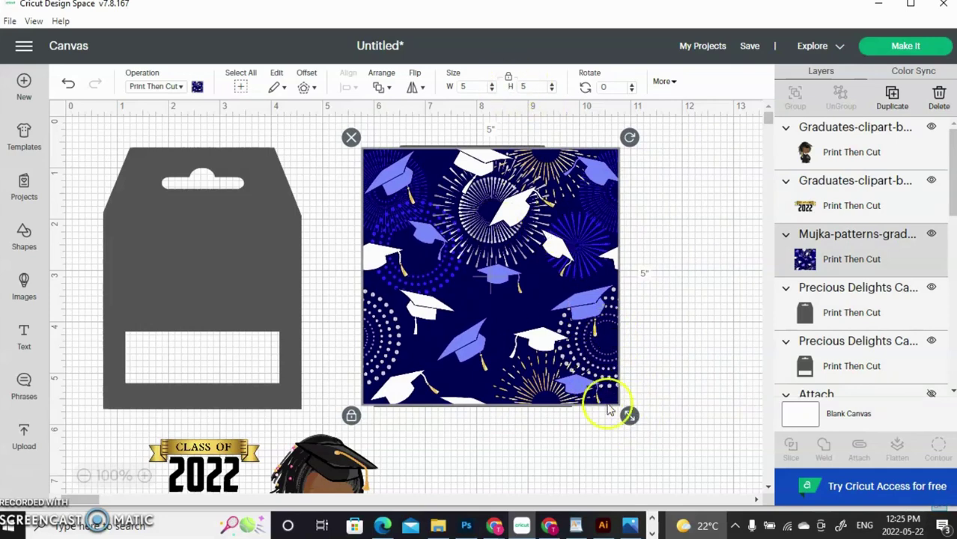
pyautogui.moveTo(628, 417); pyautogui.dragTo(626, 423)
pyautogui.moveTo(574, 381); pyautogui.dragTo(565, 380)
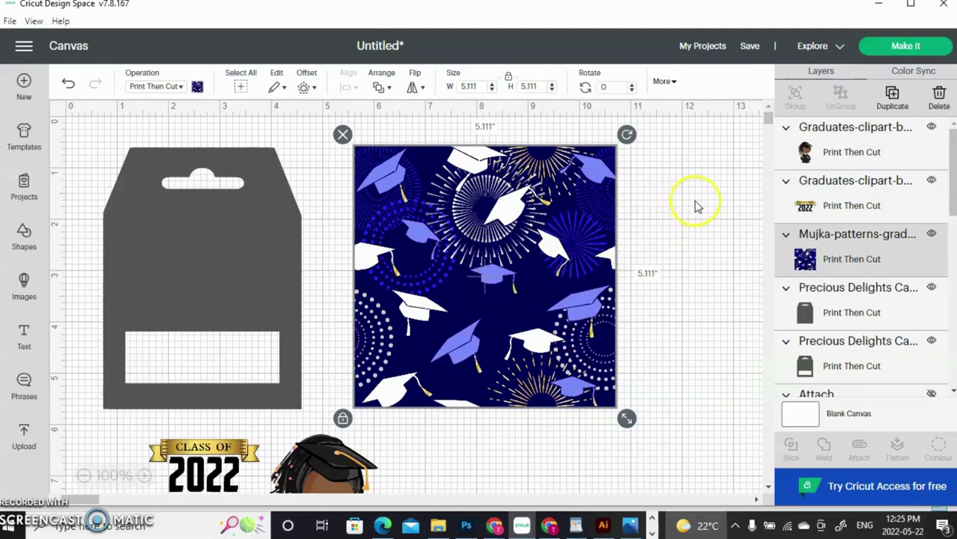
pyautogui.moveTo(694, 200); pyautogui.dragTo(481, 237)
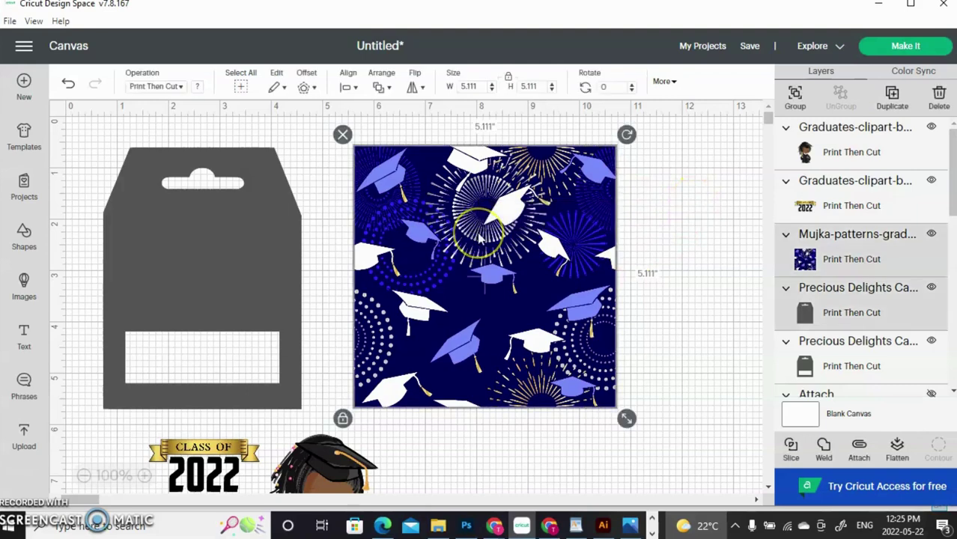
# Step: Slice the pattern with the bag shape and delete the leftover pattern frame
pyautogui.click(794, 451)
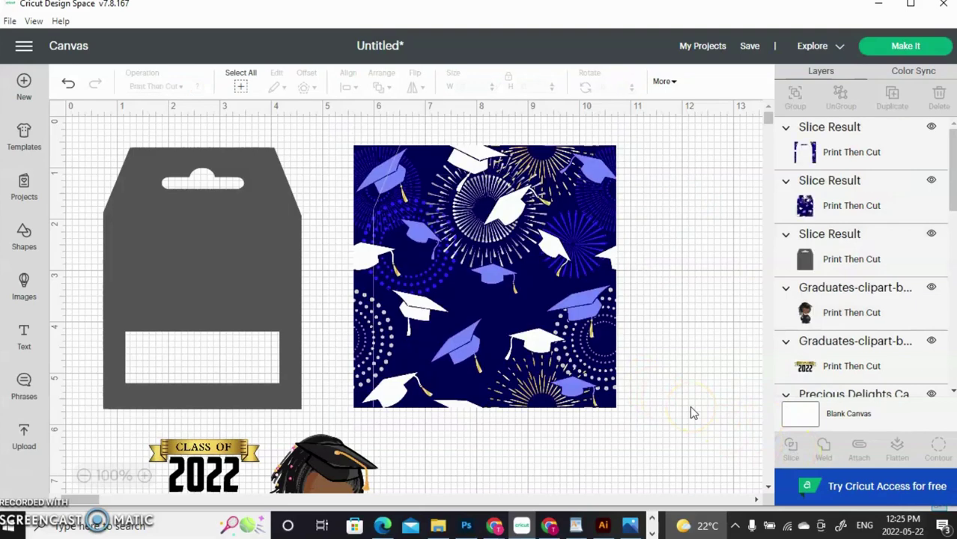
pyautogui.moveTo(554, 309); pyautogui.dragTo(801, 344)
pyautogui.moveTo(453, 310); pyautogui.dragTo(506, 314)
pyautogui.click(621, 217)
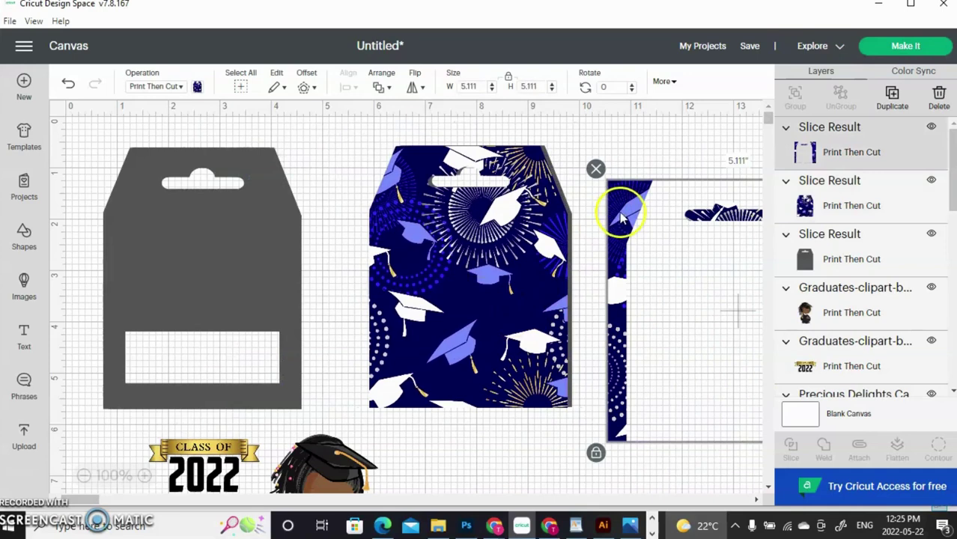
pyautogui.click(596, 168)
# Step: Hide the grey bag piece and move the patterned bag to the canvas centre
pyautogui.moveTo(442, 277); pyautogui.dragTo(655, 279)
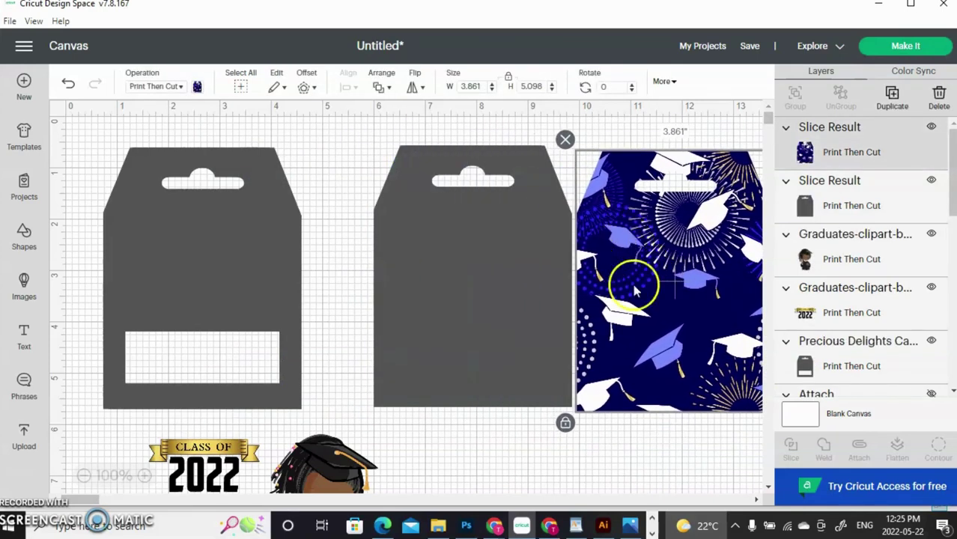
pyautogui.click(503, 251)
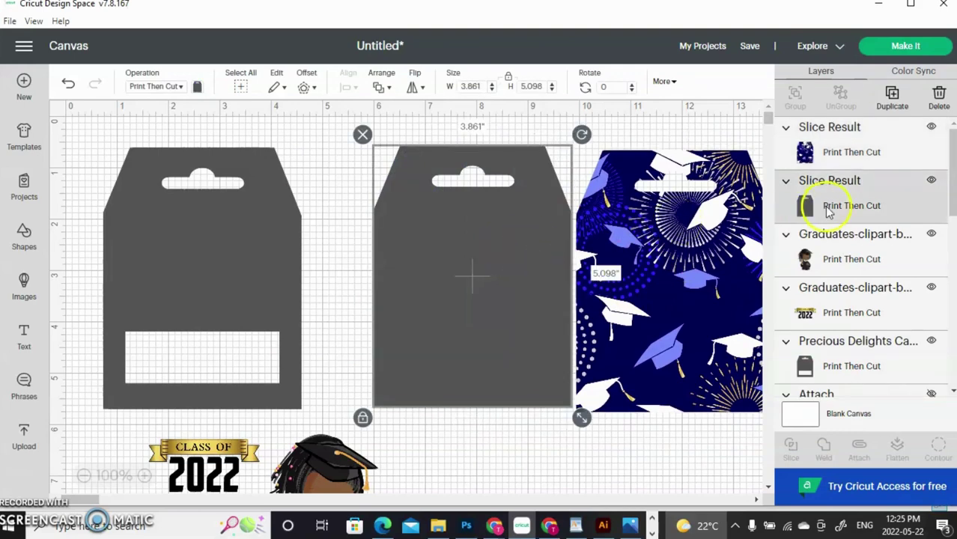
pyautogui.click(932, 182)
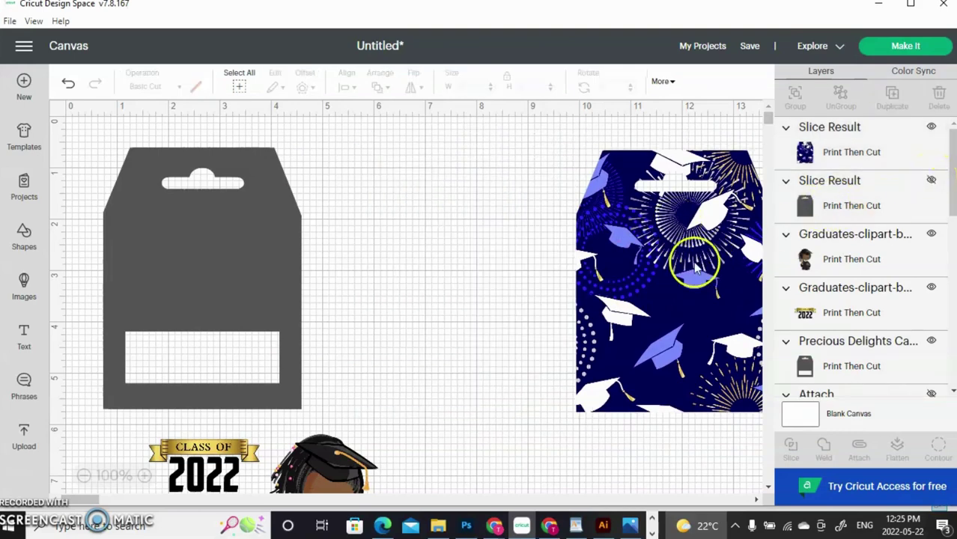
pyautogui.moveTo(694, 268); pyautogui.dragTo(521, 257)
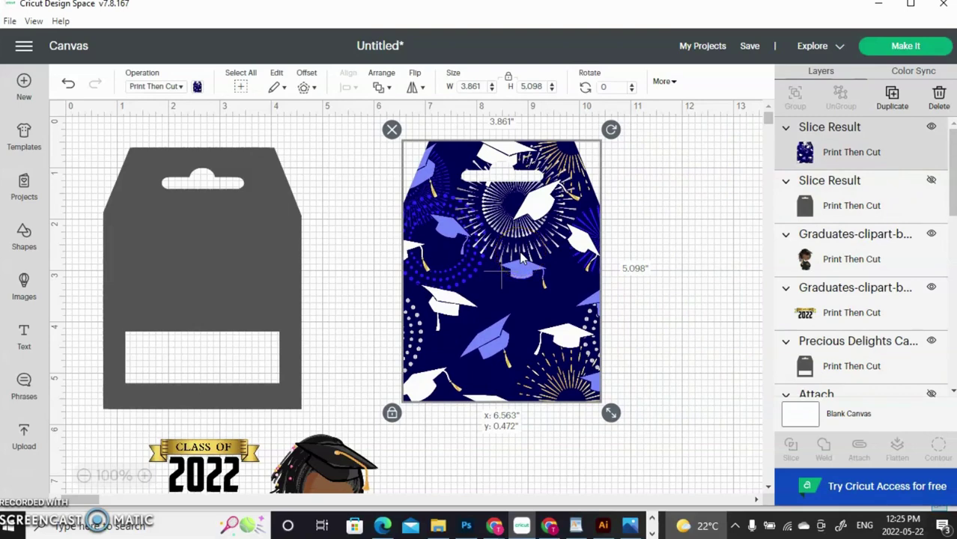
pyautogui.click(481, 262)
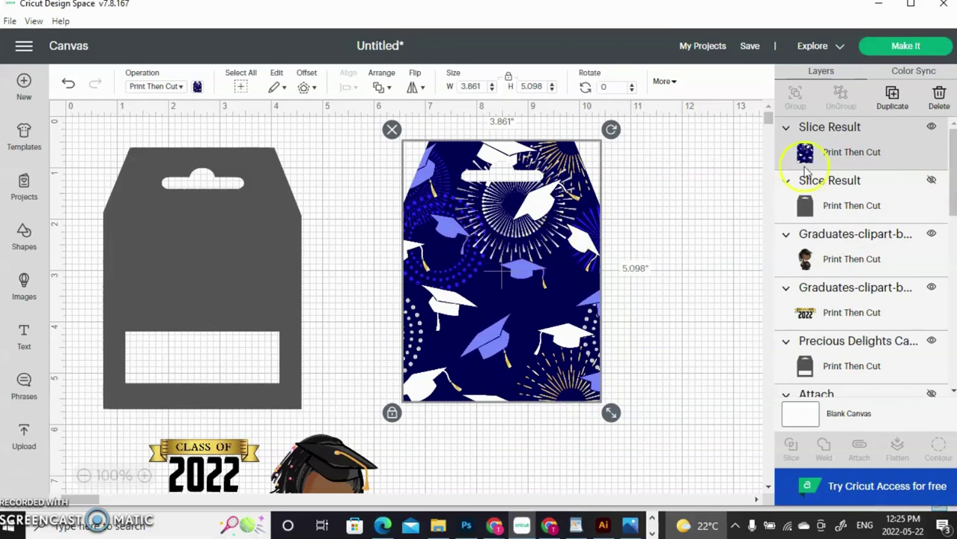
# Step: Duplicate the patterned bag and position the copy over the windowed grey bag
pyautogui.click(887, 108)
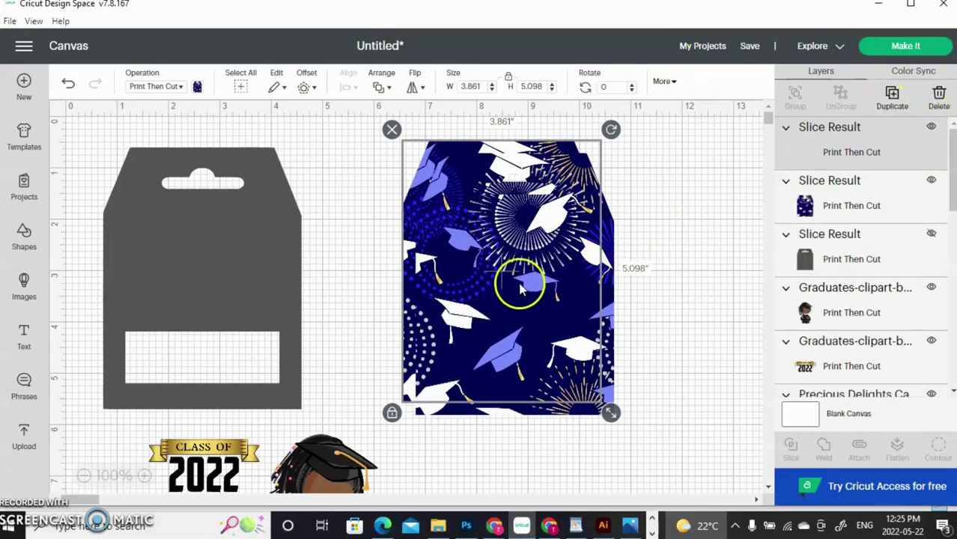
pyautogui.moveTo(501, 278); pyautogui.dragTo(197, 280)
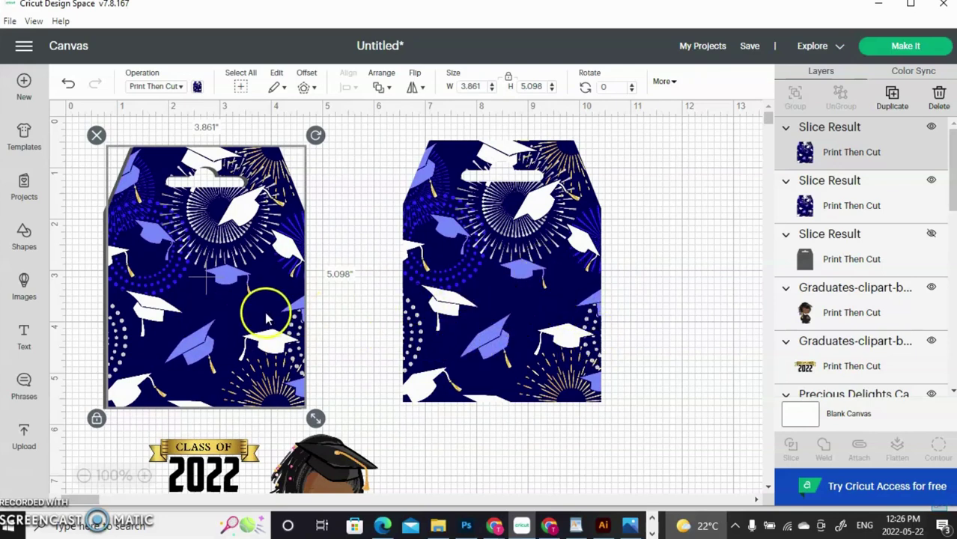
pyautogui.moveTo(243, 300); pyautogui.dragTo(238, 299)
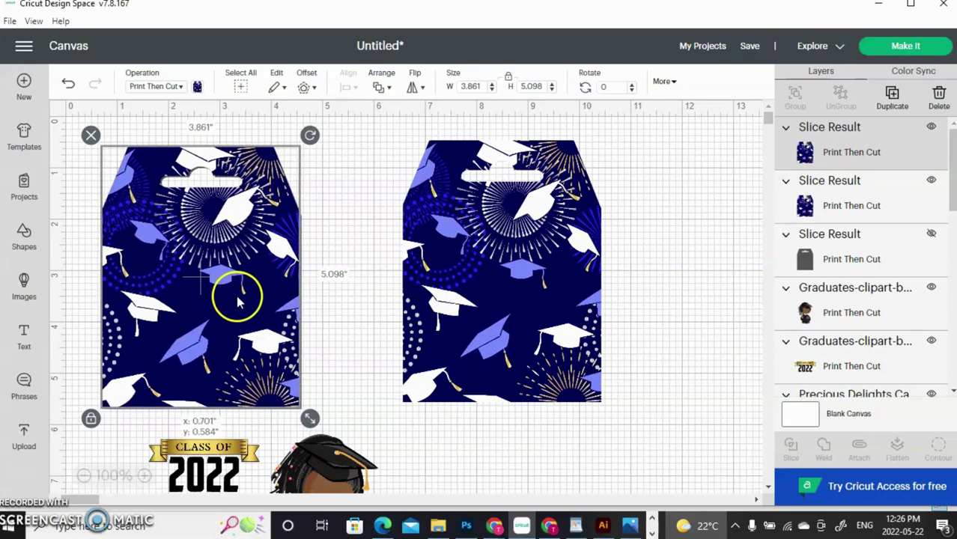
pyautogui.click(313, 150)
pyautogui.moveTo(313, 150); pyautogui.dragTo(206, 196)
pyautogui.click(351, 89)
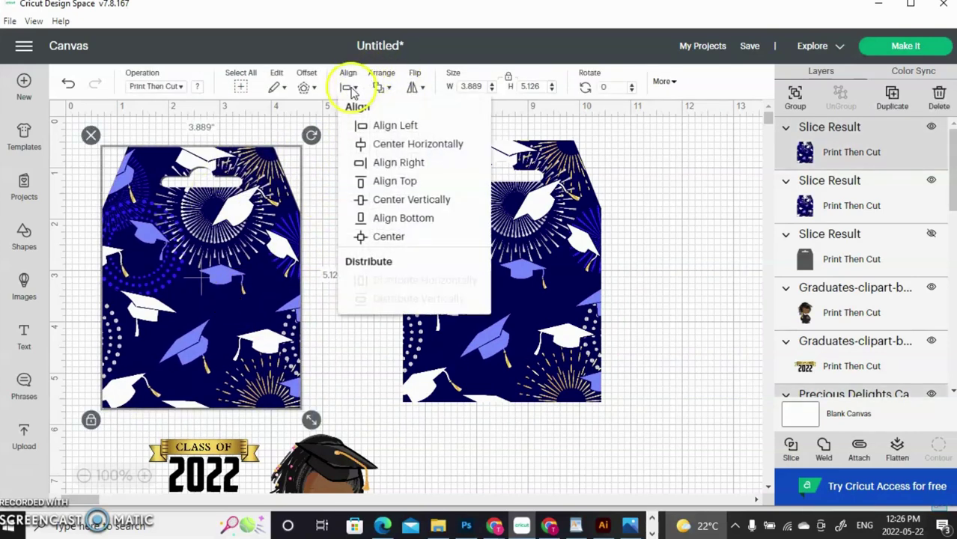
pyautogui.click(184, 213)
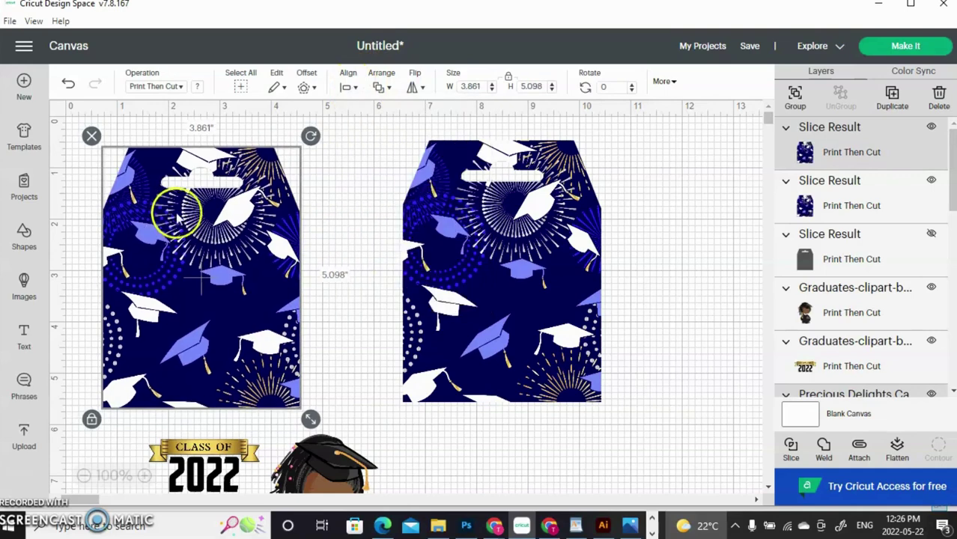
pyautogui.click(350, 153)
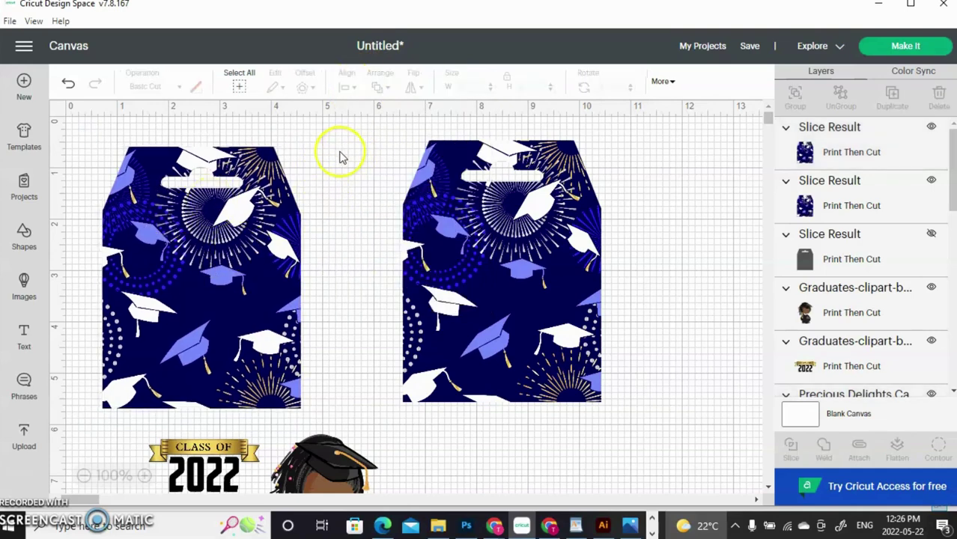
pyautogui.moveTo(341, 155); pyautogui.dragTo(184, 232)
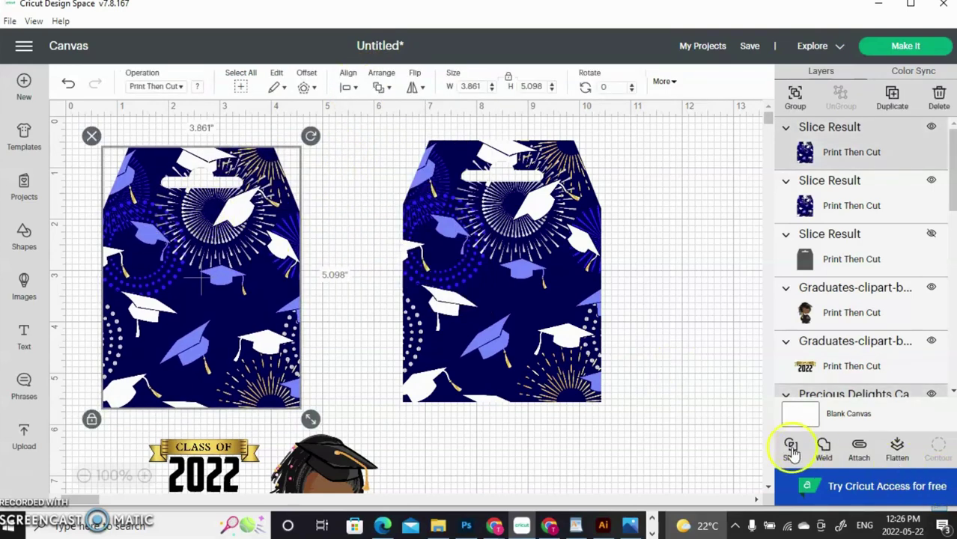
# Step: Slice the rectangular window out of the patterned copy and pull the pieces apart
pyautogui.click(493, 407)
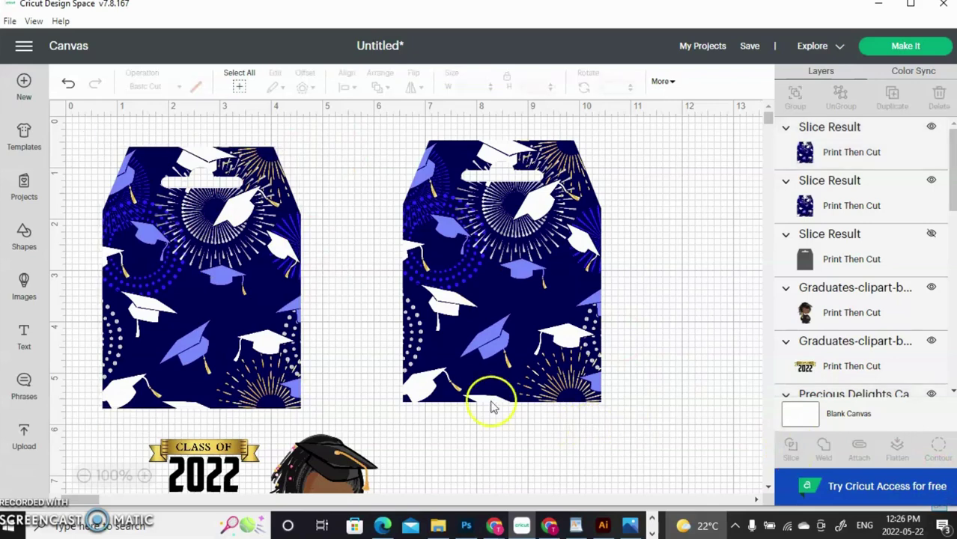
pyautogui.click(257, 303)
pyautogui.press('Delete')
pyautogui.hotkey('ctrl', 'z')
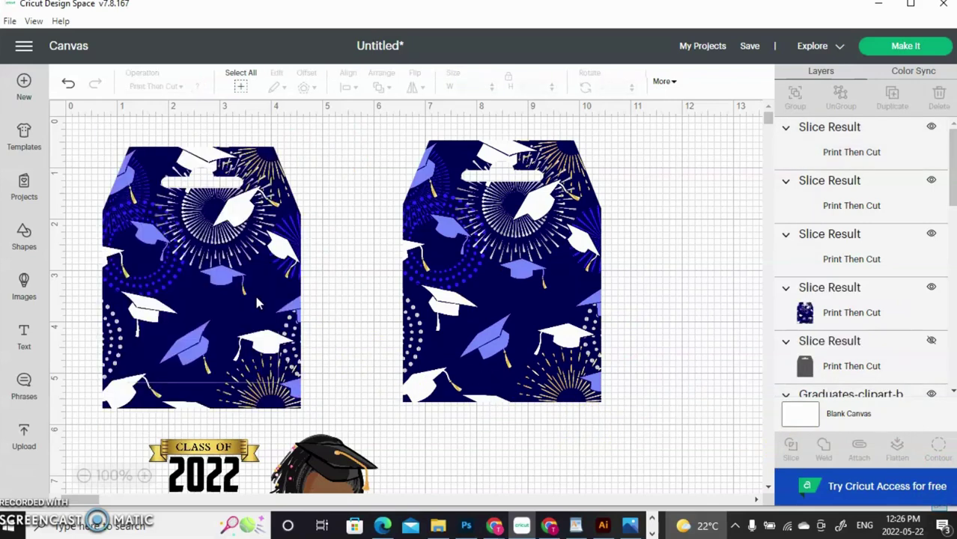
pyautogui.moveTo(255, 292); pyautogui.dragTo(726, 284)
pyautogui.moveTo(542, 273); pyautogui.dragTo(446, 277)
pyautogui.click(225, 348)
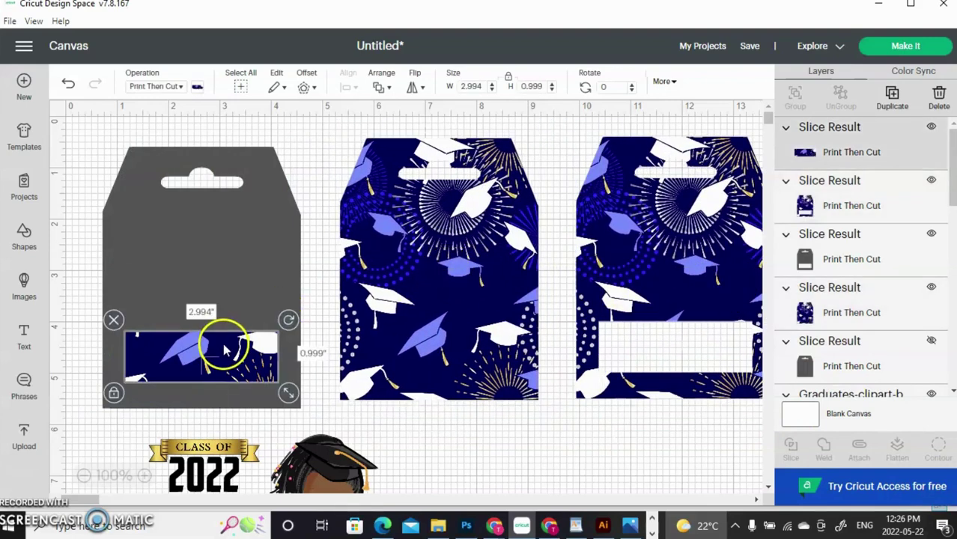
# Step: Delete the patterned window cut-out and hide the windowed grey bag
pyautogui.click(113, 320)
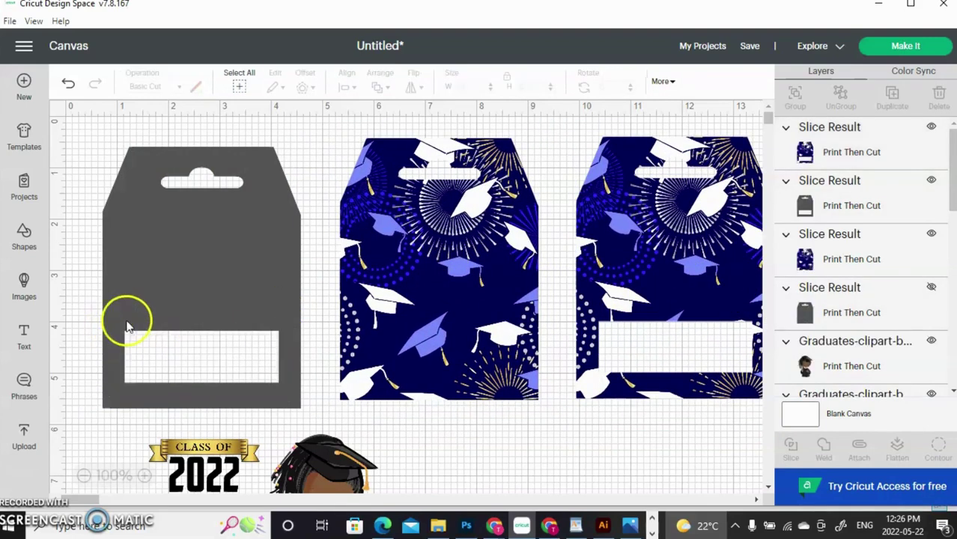
pyautogui.click(187, 273)
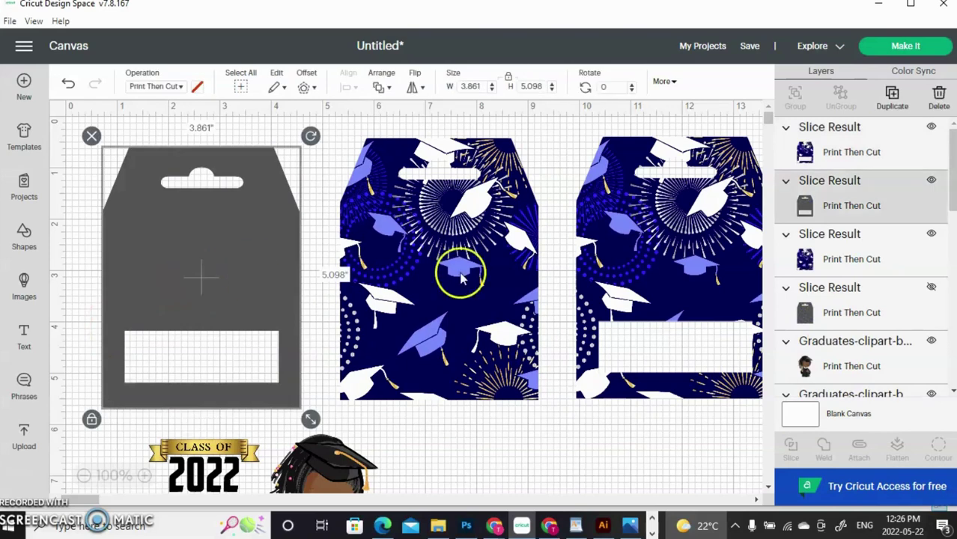
pyautogui.click(931, 181)
# Step: Arrange the two patterned bags side by side and place the graduate picture on the windowed bag
pyautogui.moveTo(513, 284); pyautogui.dragTo(398, 296)
pyautogui.moveTo(683, 263); pyautogui.dragTo(549, 283)
pyautogui.moveTo(358, 307); pyautogui.dragTo(242, 323)
pyautogui.click(341, 453)
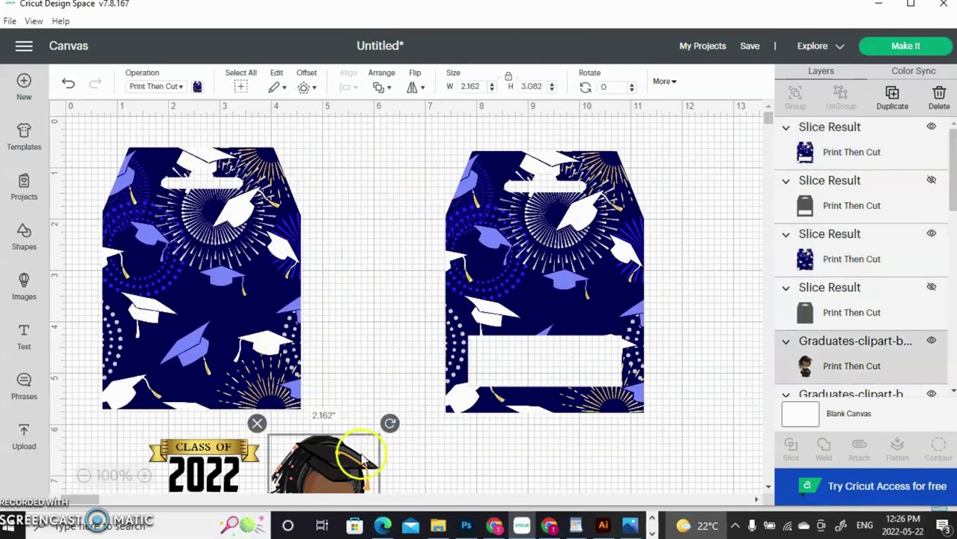
pyautogui.moveTo(349, 462); pyautogui.dragTo(573, 234)
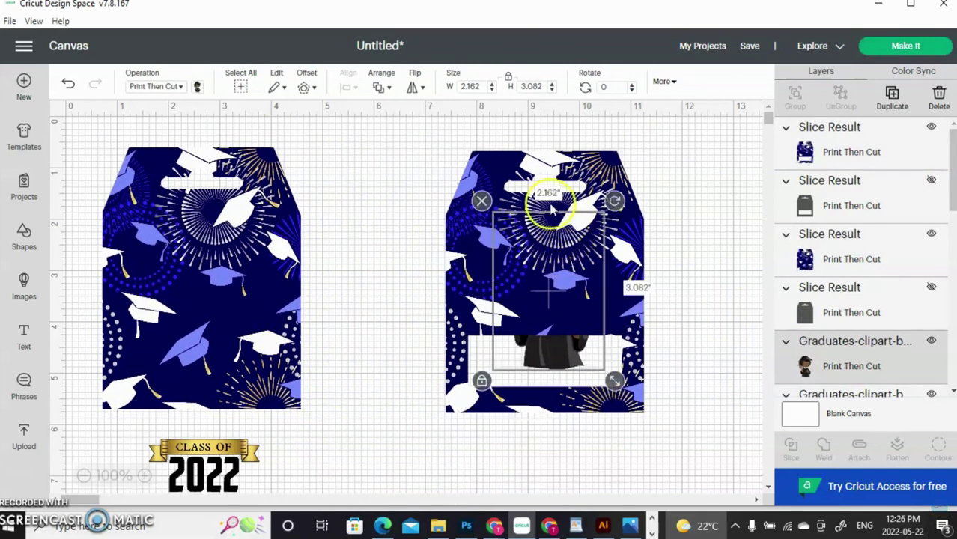
# Step: Bring the graduate and Class of 2022 clipart to the front on the right bag, resizing the graduate
pyautogui.click(384, 88)
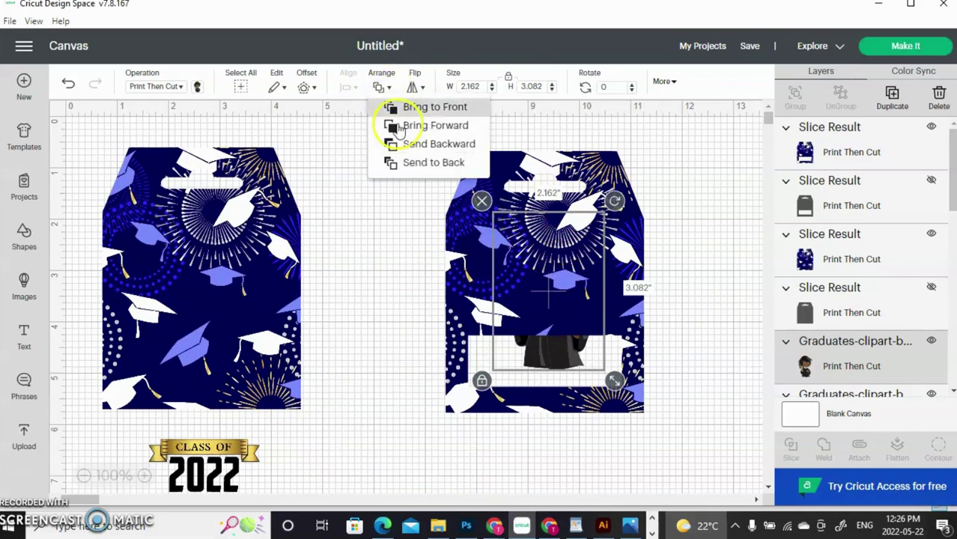
pyautogui.click(434, 109)
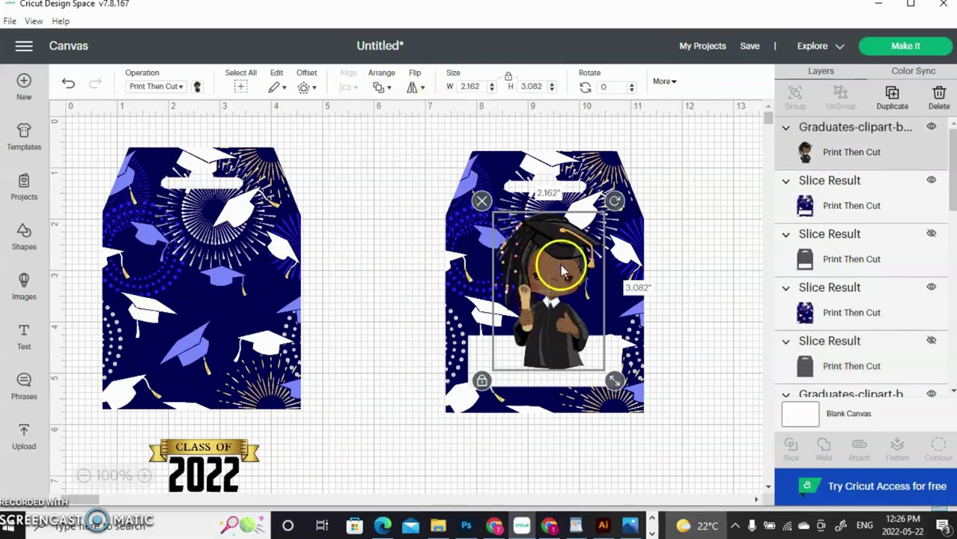
pyautogui.moveTo(614, 381); pyautogui.dragTo(589, 280)
pyautogui.moveTo(630, 322); pyautogui.dragTo(640, 335)
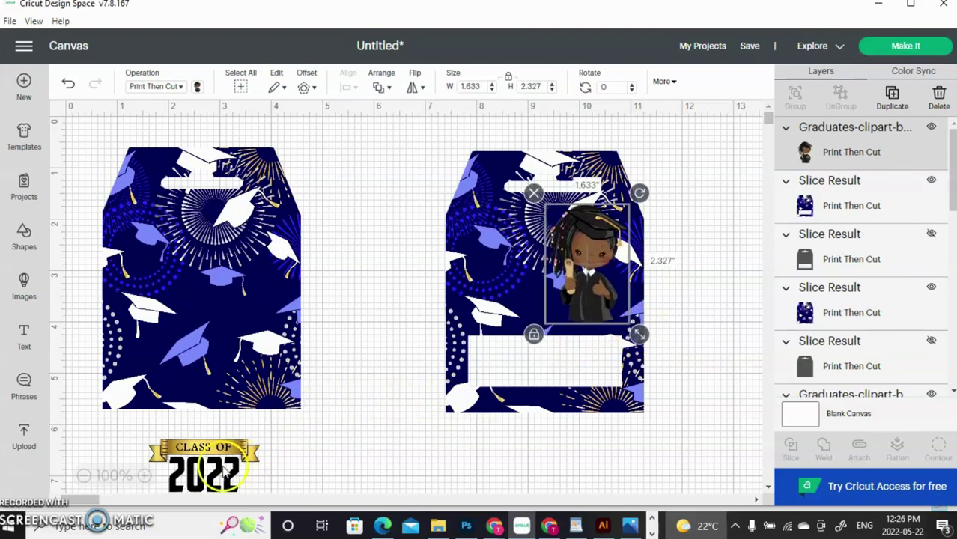
pyautogui.moveTo(221, 472); pyautogui.dragTo(515, 255)
pyautogui.click(383, 87)
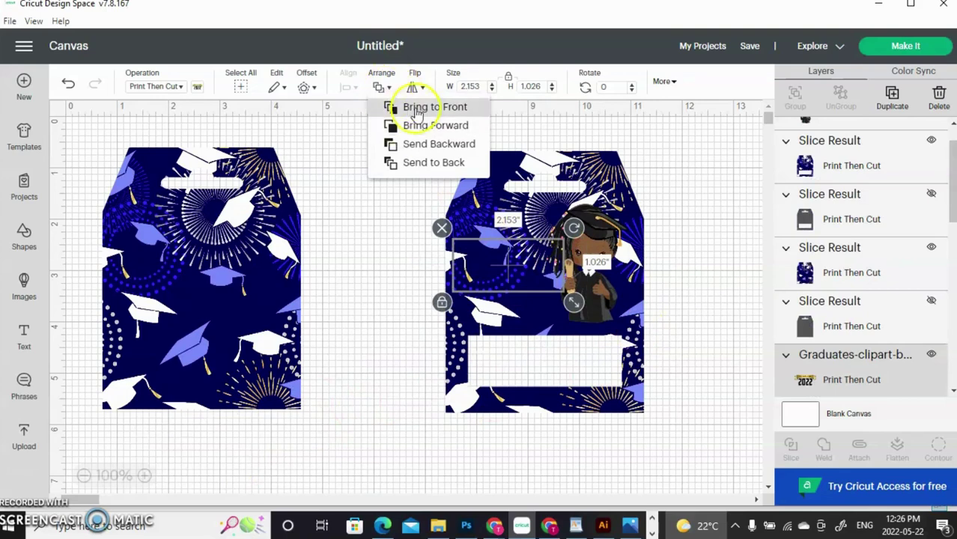
pyautogui.click(418, 112)
pyautogui.moveTo(528, 269); pyautogui.dragTo(531, 235)
# Step: Send the graduate back one level, enlarge it to about 1.7 × 2.4 in, and move the bag aside
pyautogui.click(596, 243)
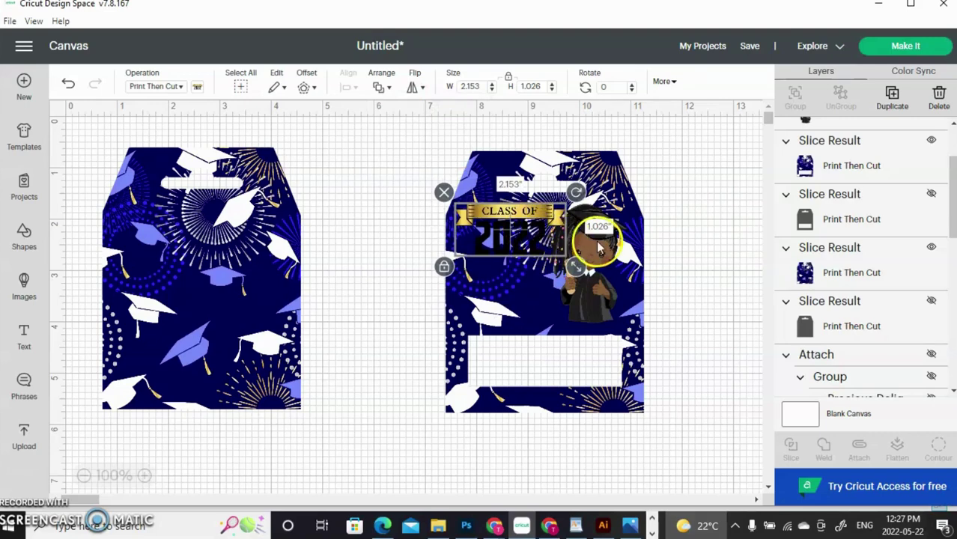
pyautogui.click(383, 87)
pyautogui.click(438, 144)
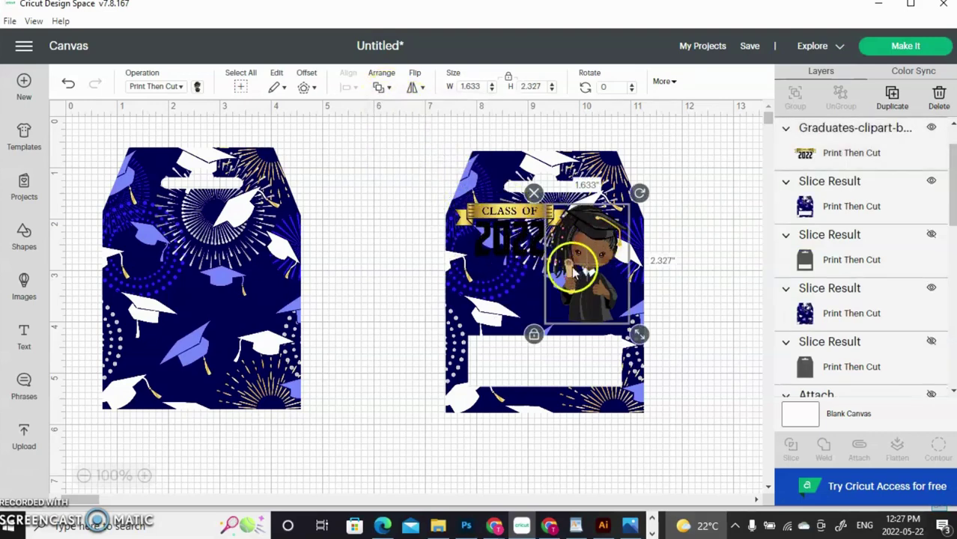
pyautogui.moveTo(584, 263); pyautogui.dragTo(587, 266)
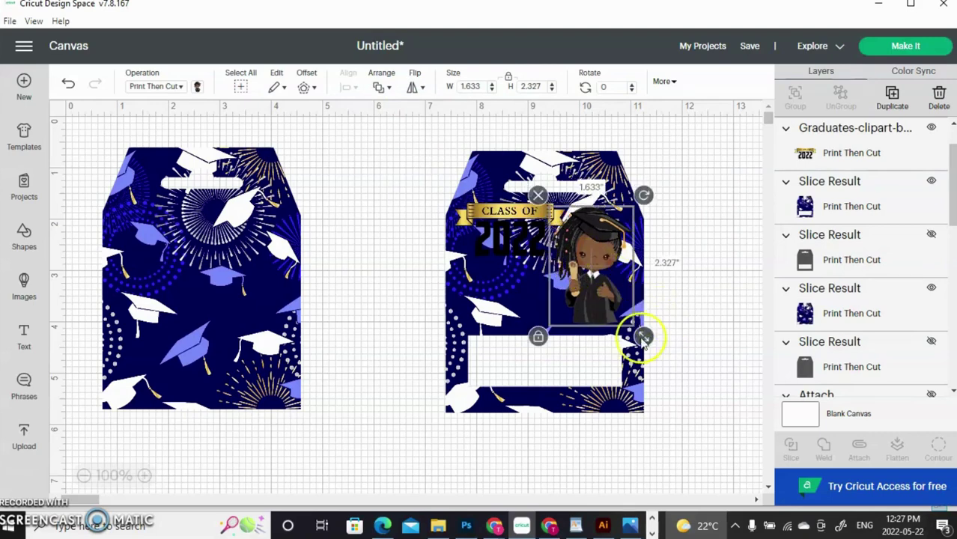
pyautogui.moveTo(644, 340); pyautogui.dragTo(649, 346)
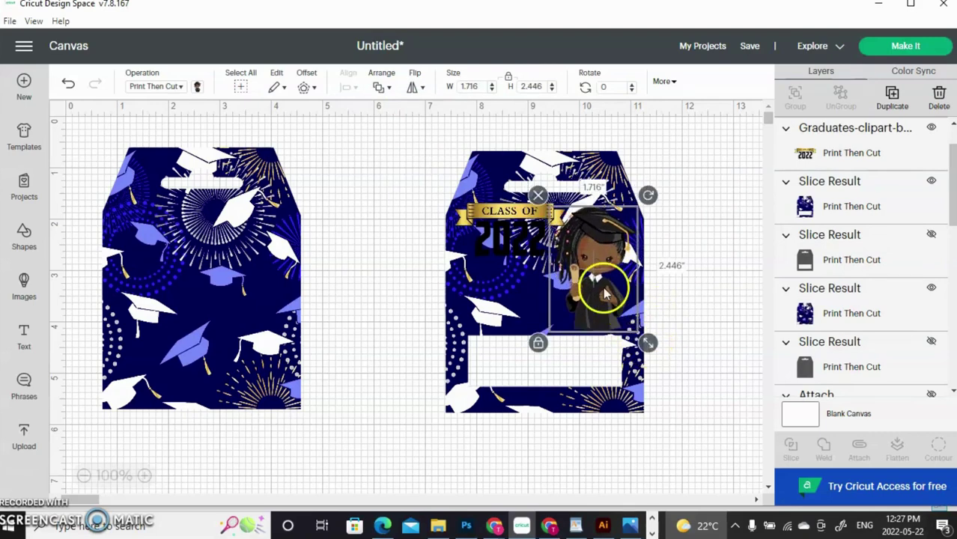
pyautogui.moveTo(605, 291); pyautogui.dragTo(601, 289)
pyautogui.moveTo(498, 171); pyautogui.dragTo(178, 172)
# Step: Flatten the graduate and Class of 2022 clipart into one print image and shift it left
pyautogui.moveTo(441, 187); pyautogui.dragTo(665, 282)
pyautogui.click(897, 450)
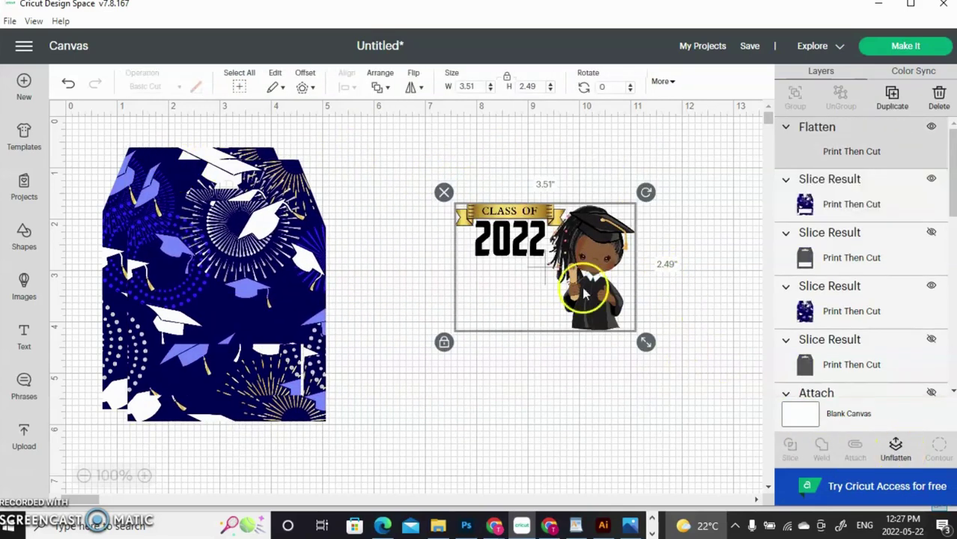
pyautogui.click(614, 191)
pyautogui.moveTo(613, 224); pyautogui.dragTo(546, 225)
# Step: Apply a 0.05 in offset outline to the flattened design
pyautogui.click(307, 90)
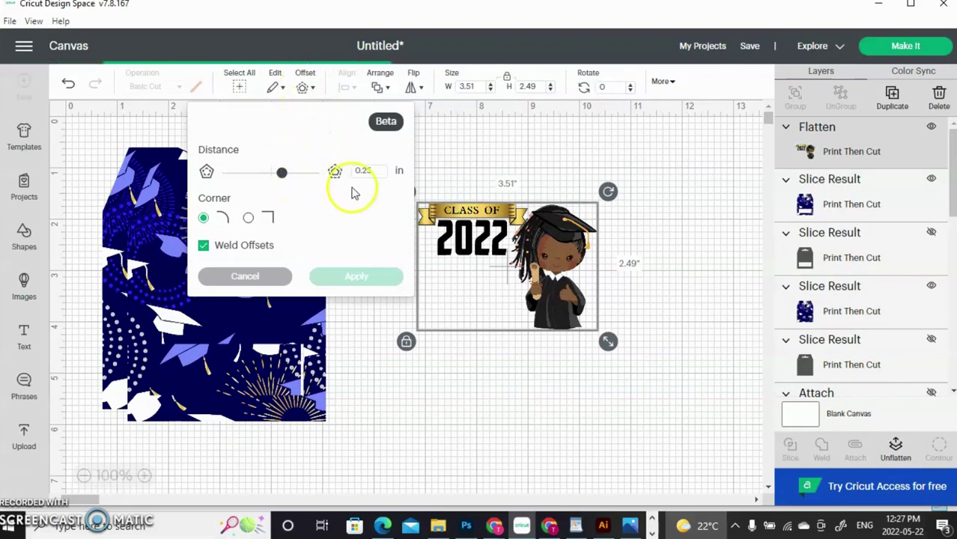
pyautogui.moveTo(371, 171); pyautogui.dragTo(365, 172)
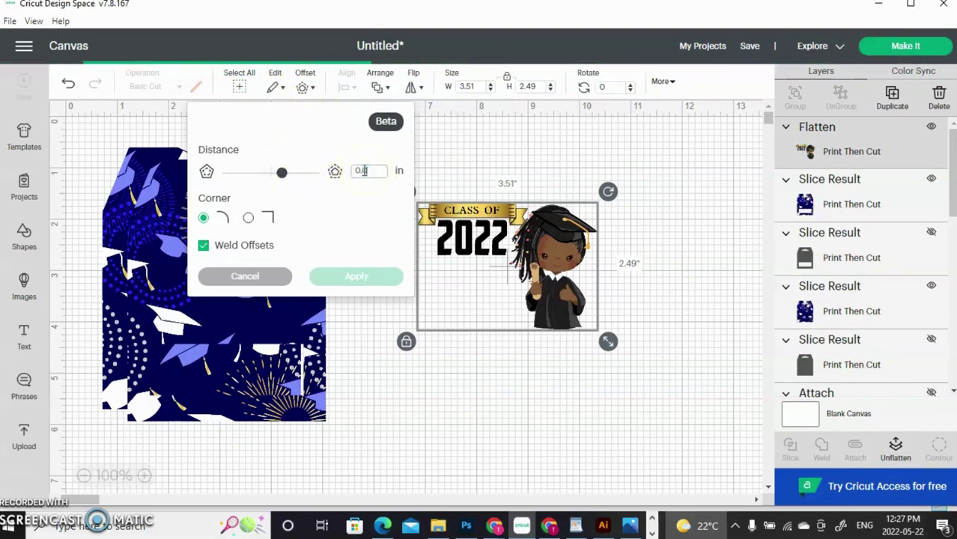
pyautogui.write('05')
pyautogui.click(487, 262)
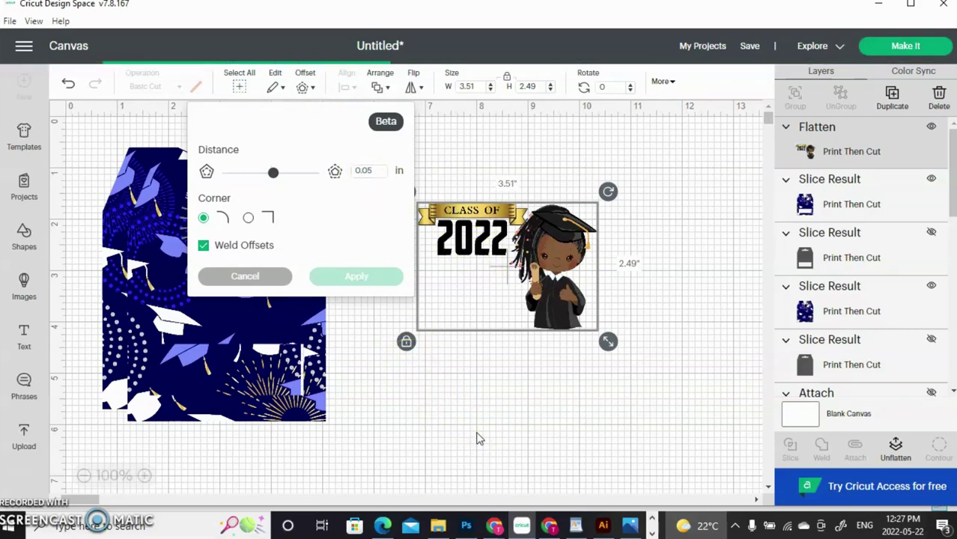
pyautogui.click(357, 283)
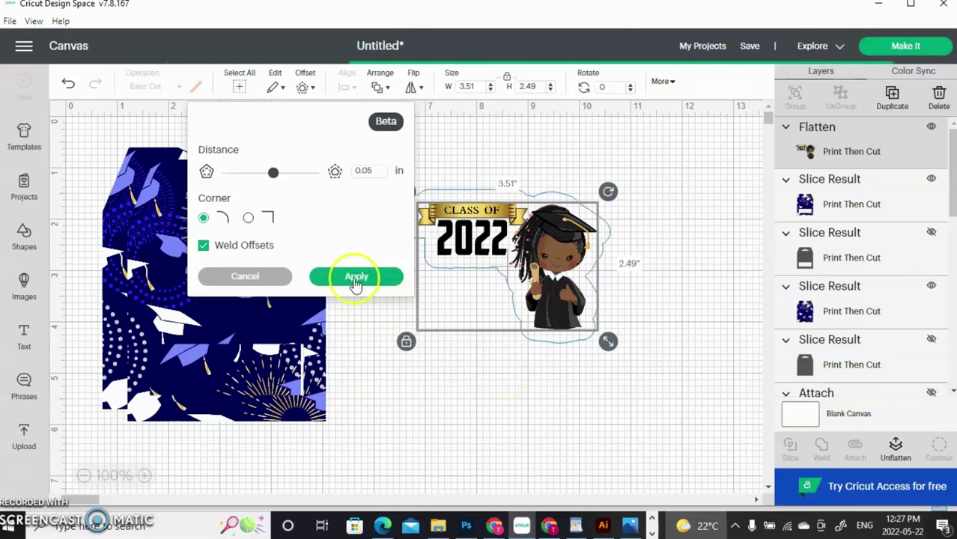
pyautogui.click(354, 278)
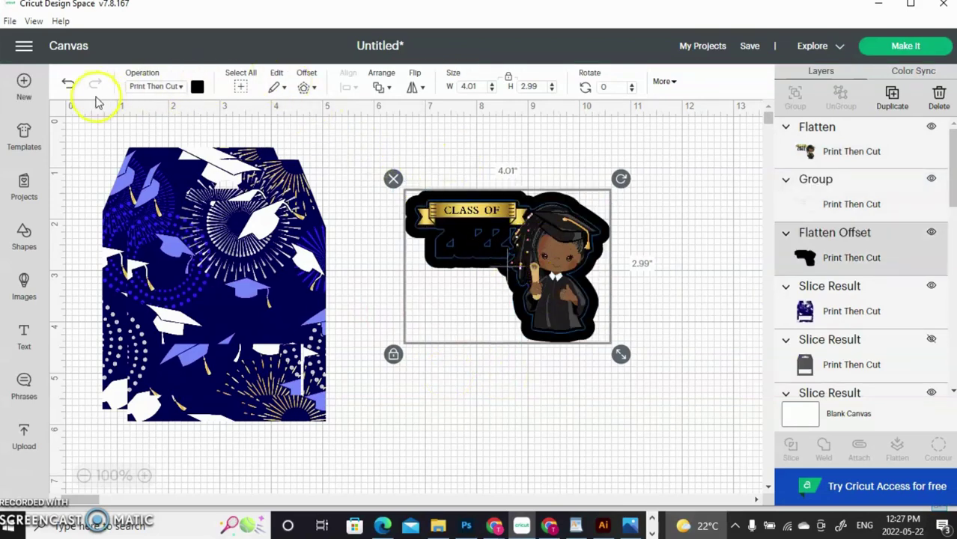
# Step: Undo the first offset and reapply a 0.05 in rounded, welded offset to the flattened design
pyautogui.hotkey('ctrl', 'z')
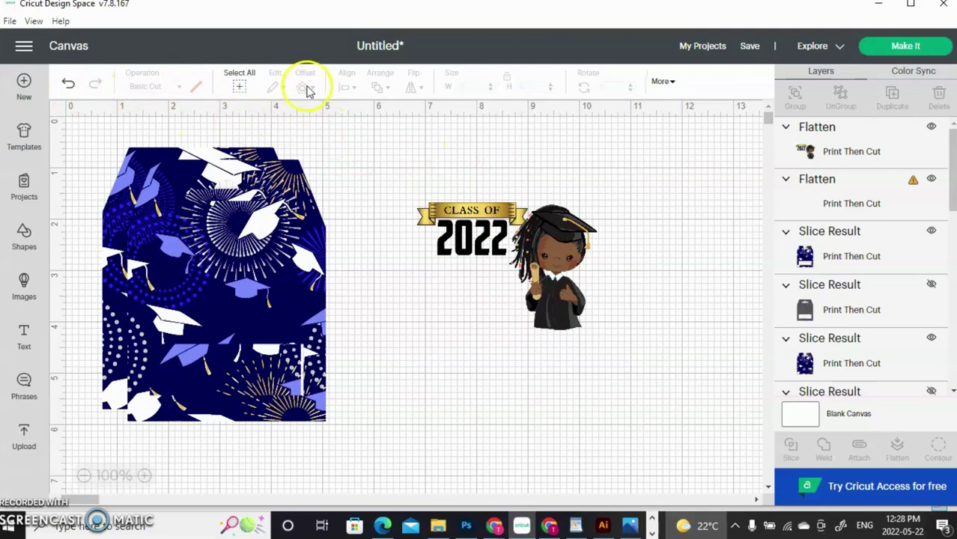
pyautogui.click(539, 259)
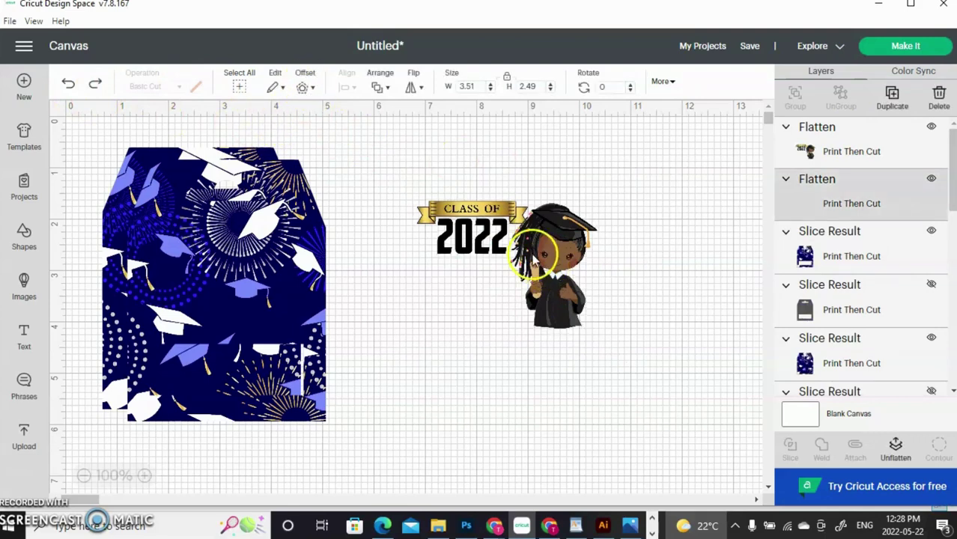
pyautogui.click(306, 90)
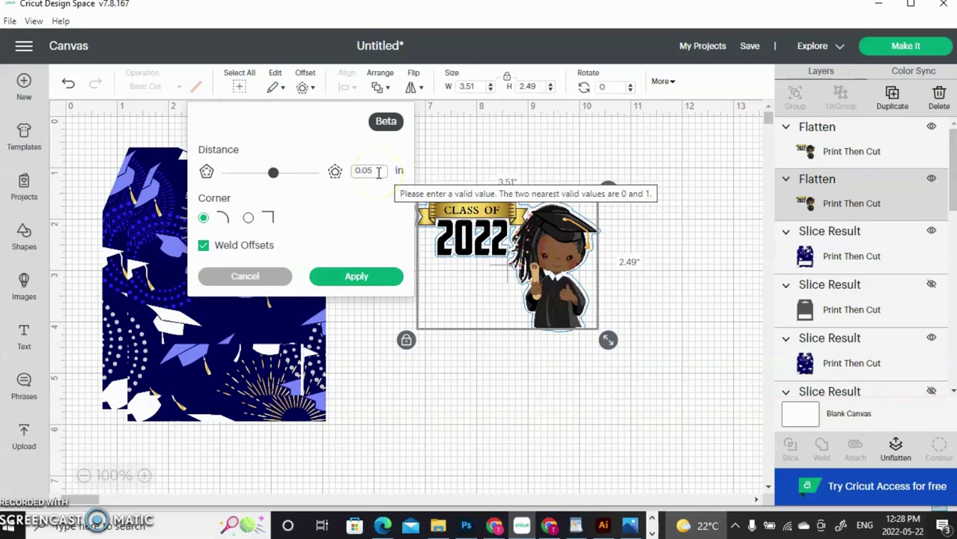
pyautogui.click(374, 277)
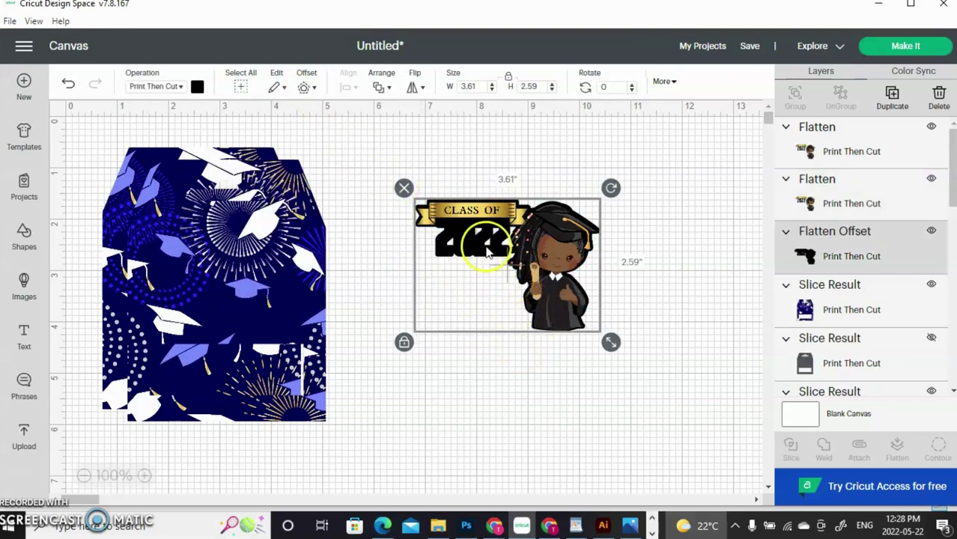
# Step: Make the offset outline white, then preview the front bag behind the sticker and move it back
pyautogui.click(197, 87)
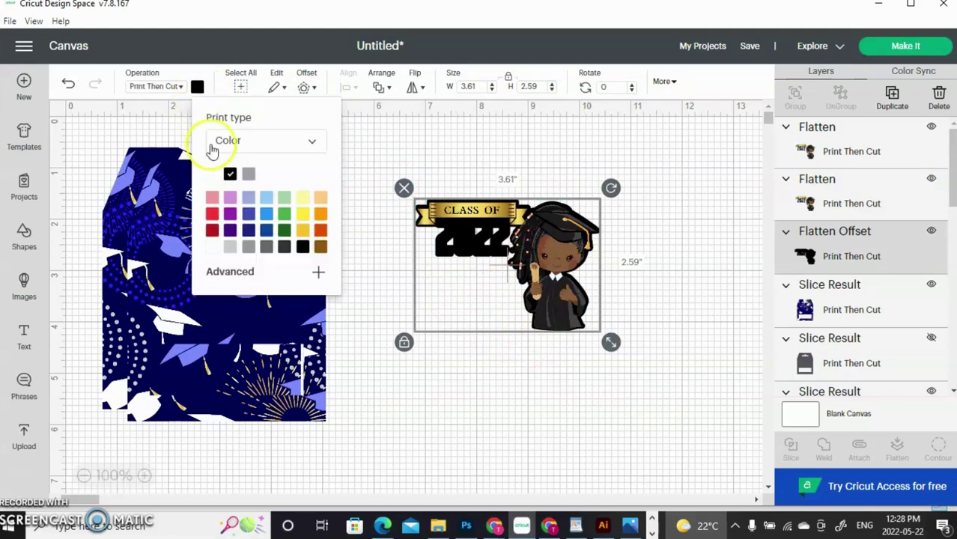
pyautogui.click(212, 176)
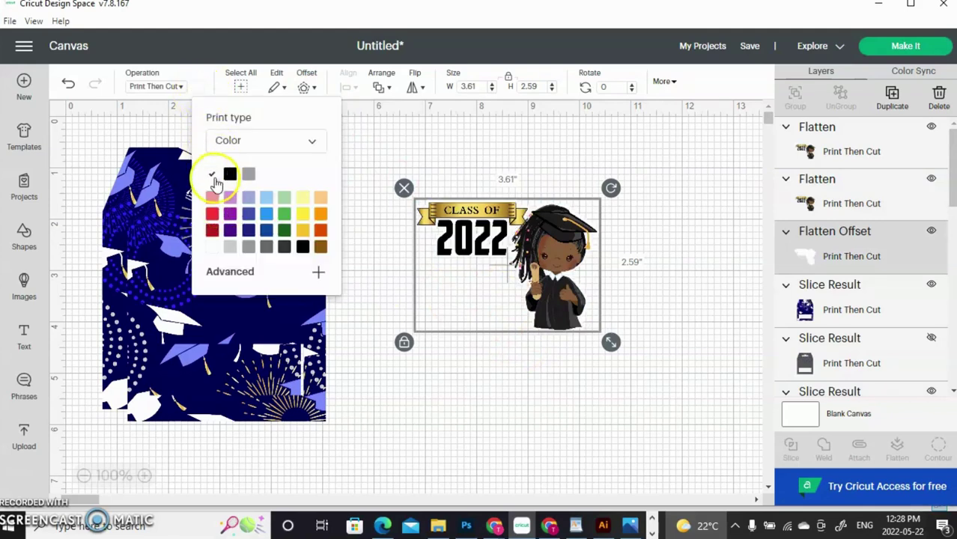
pyautogui.click(537, 372)
pyautogui.moveTo(334, 292); pyautogui.dragTo(593, 279)
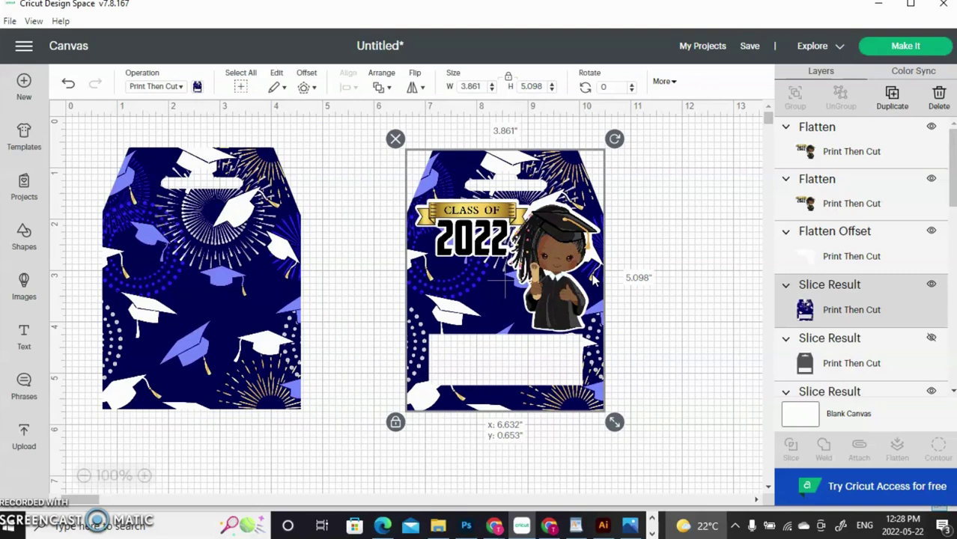
pyautogui.moveTo(593, 279); pyautogui.dragTo(312, 269)
# Step: Centre the design on its white outline and flatten them into one sticker
pyautogui.moveTo(428, 176); pyautogui.dragTo(575, 279)
pyautogui.click(356, 92)
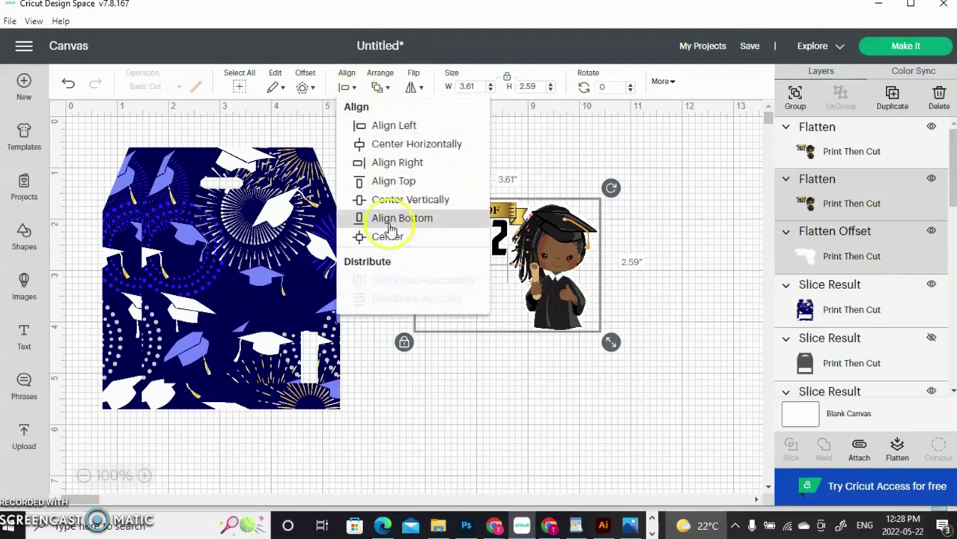
pyautogui.click(397, 238)
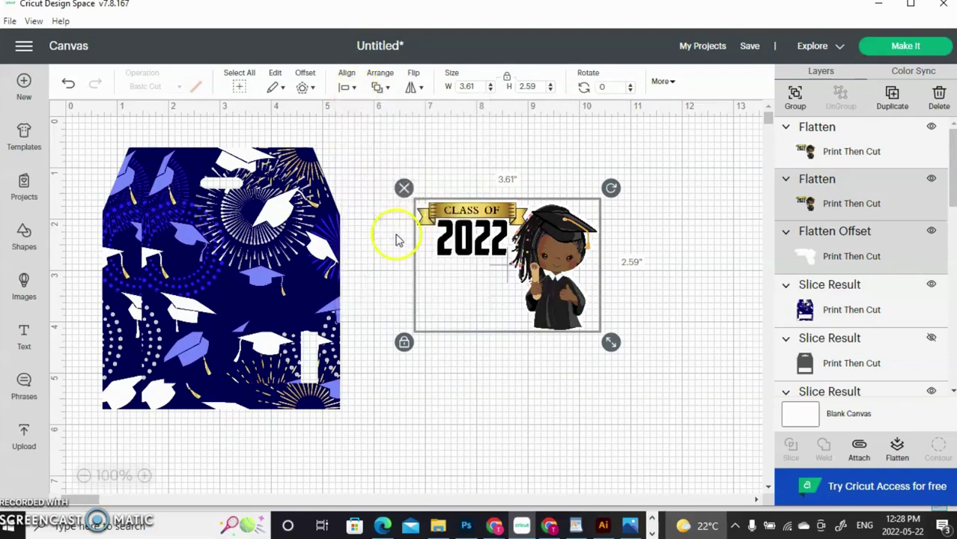
pyautogui.click(462, 170)
pyautogui.moveTo(584, 169)
pyautogui.mouseDown()
pyautogui.moveTo(533, 292)
pyautogui.moveTo(408, 341)
pyautogui.mouseUp()
pyautogui.click(906, 457)
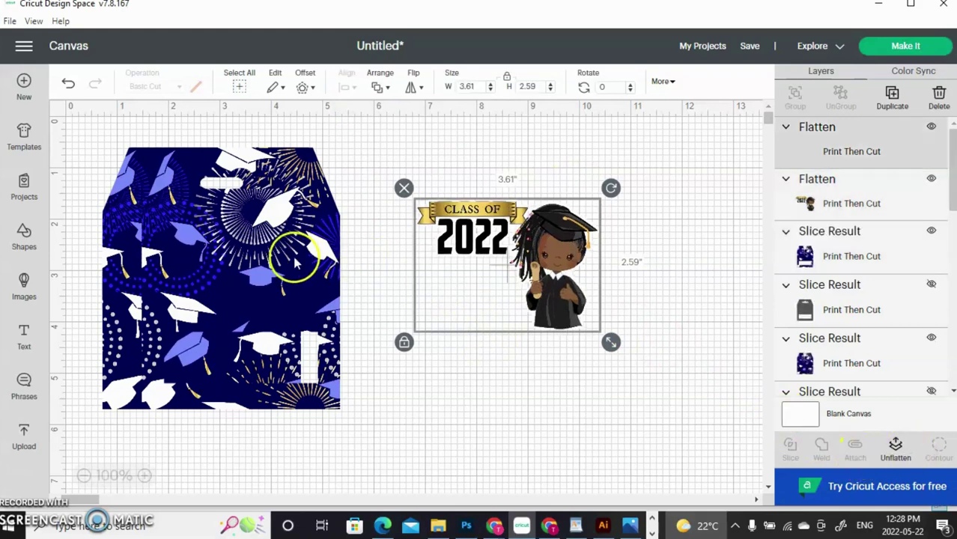
# Step: Slide the front patterned bag back beneath the sticker
pyautogui.moveTo(293, 256); pyautogui.dragTo(561, 274)
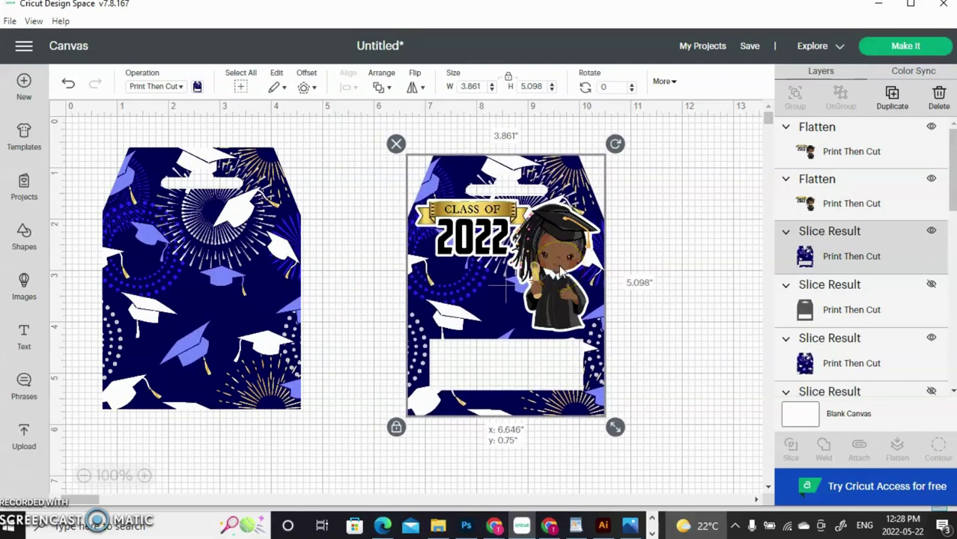
pyautogui.moveTo(561, 274); pyautogui.dragTo(560, 273)
pyautogui.click(656, 222)
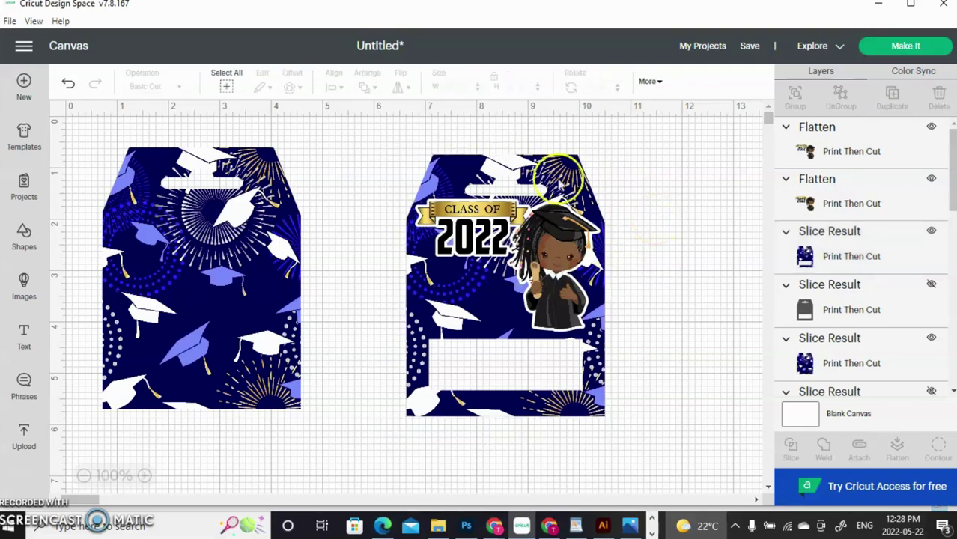
# Step: Rearrange the bags and stickers, moving one sticker onto the left bag and another toward the centre
pyautogui.moveTo(391, 149); pyautogui.dragTo(382, 184)
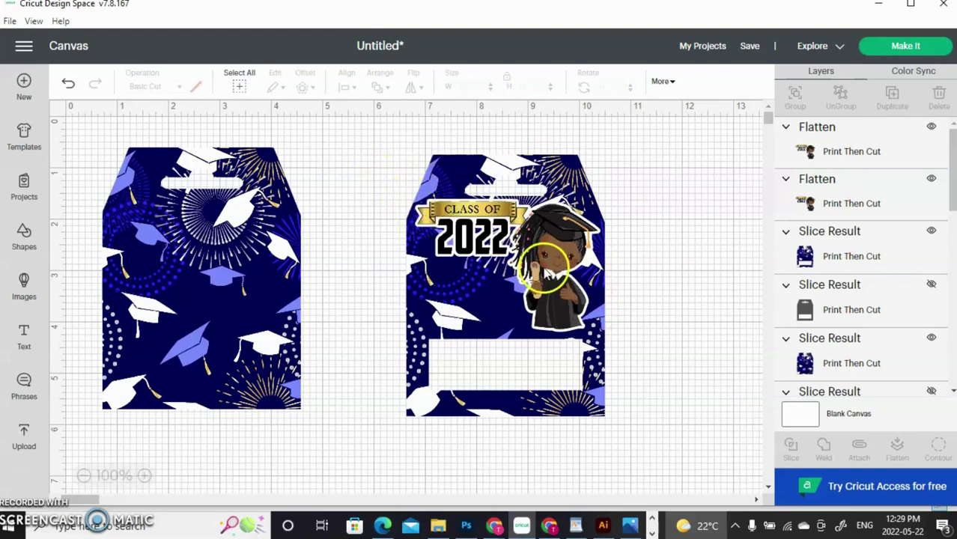
pyautogui.moveTo(500, 300); pyautogui.dragTo(318, 315)
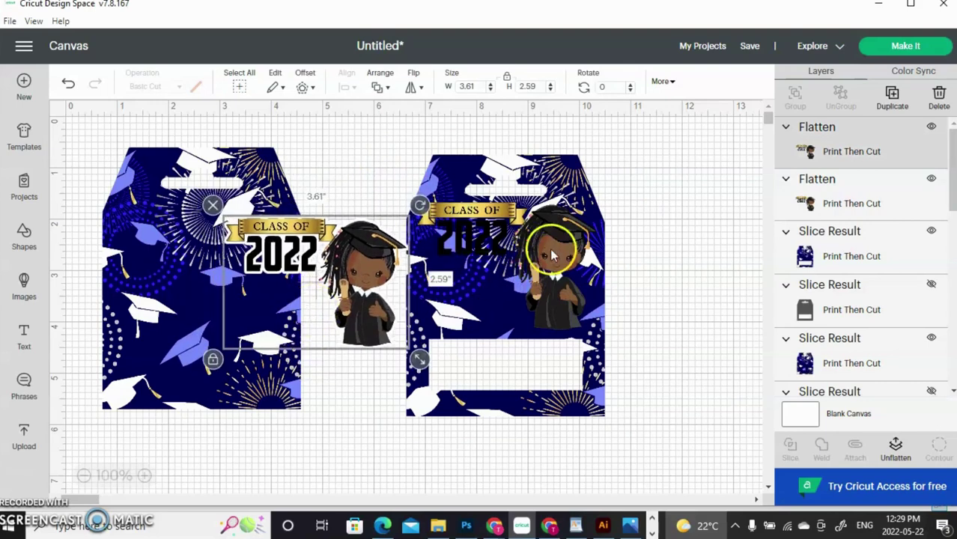
pyautogui.moveTo(541, 255); pyautogui.dragTo(685, 255)
pyautogui.click(473, 232)
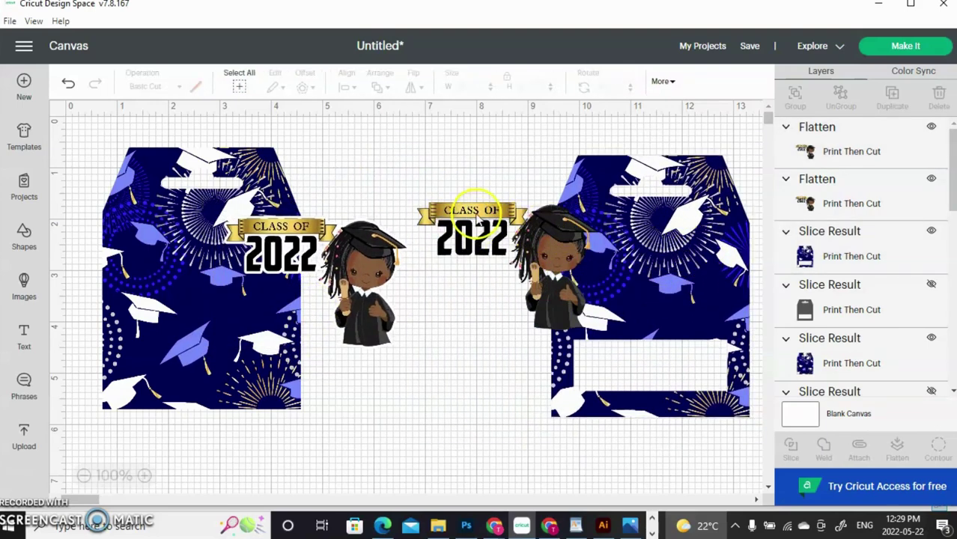
pyautogui.moveTo(362, 259); pyautogui.dragTo(466, 341)
pyautogui.moveTo(562, 235); pyautogui.dragTo(547, 249)
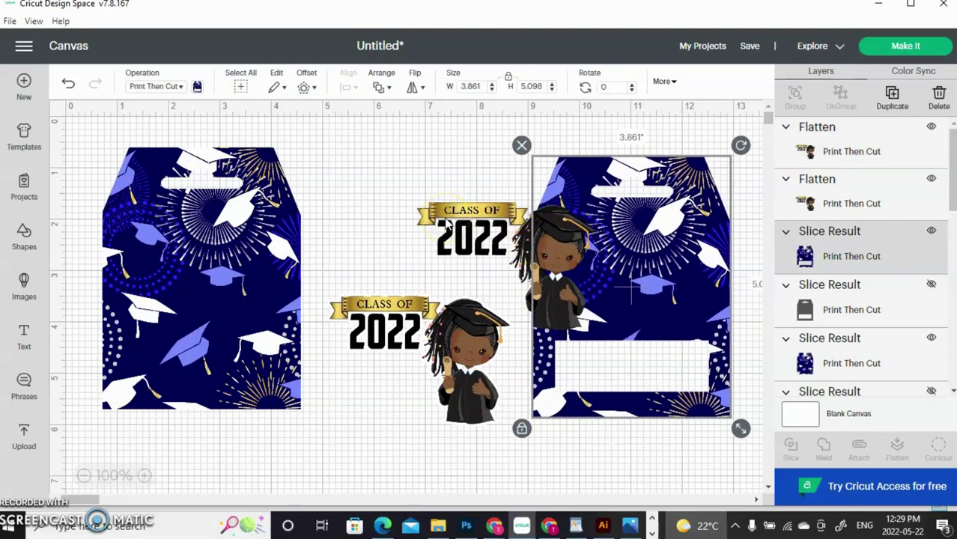
# Step: Add an offset outline around the lower banner-and-graduate sticker
pyautogui.click(468, 322)
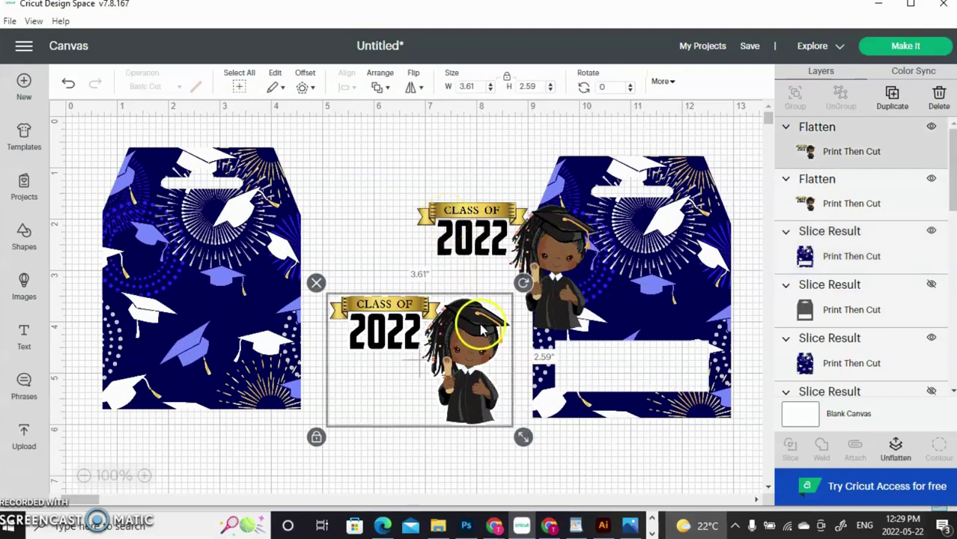
pyautogui.click(304, 89)
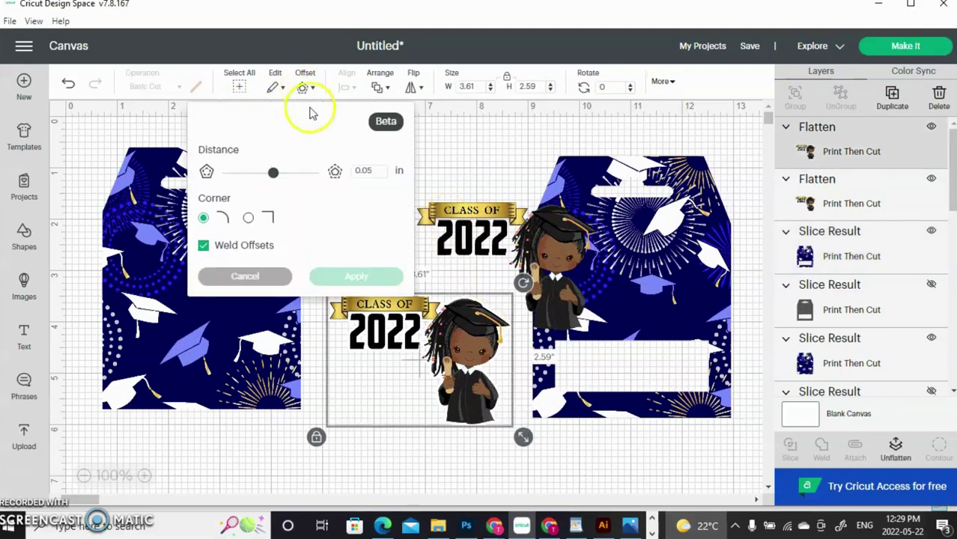
pyautogui.click(367, 171)
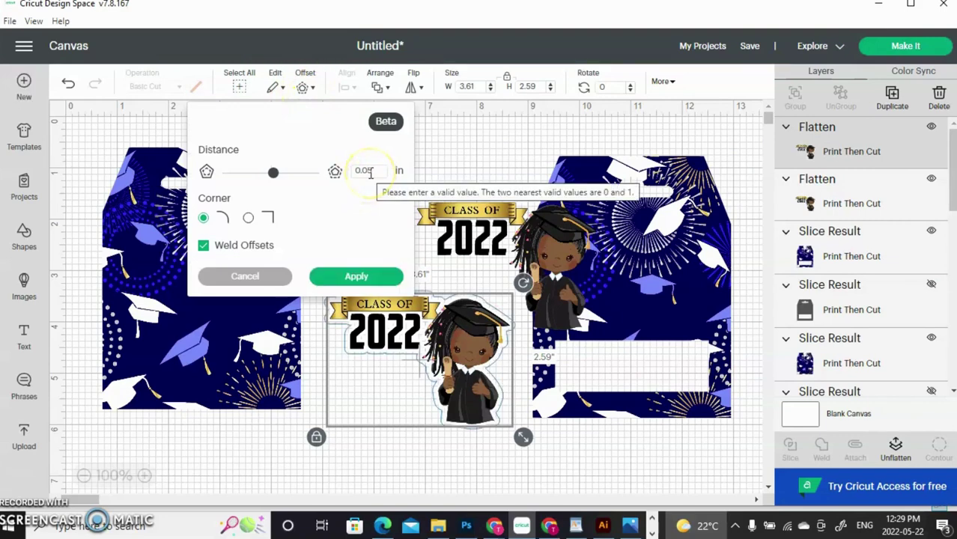
pyautogui.click(387, 280)
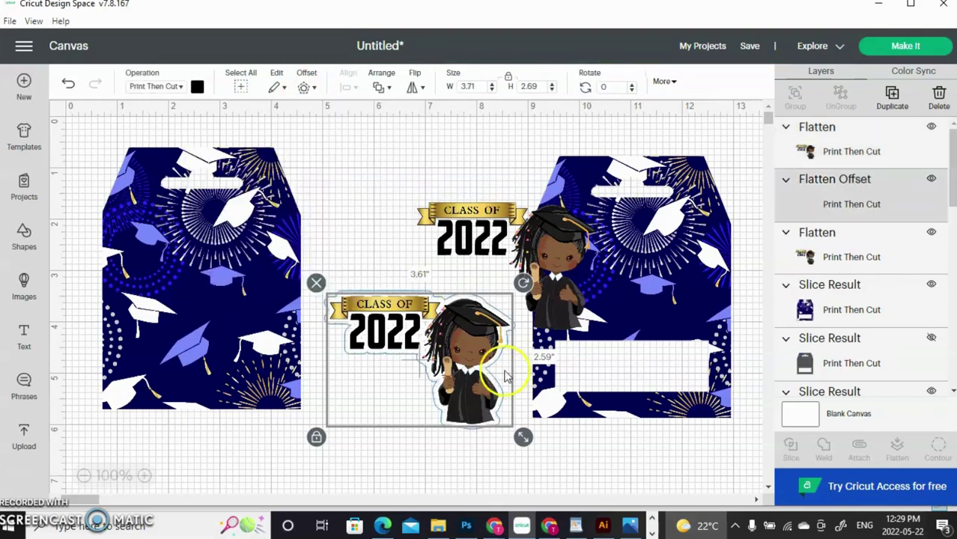
# Step: Nudge the graduate image up-left over its outline so the outline reads as a shadow
pyautogui.click(468, 357)
pyautogui.moveTo(467, 356); pyautogui.dragTo(464, 356)
pyautogui.click(363, 274)
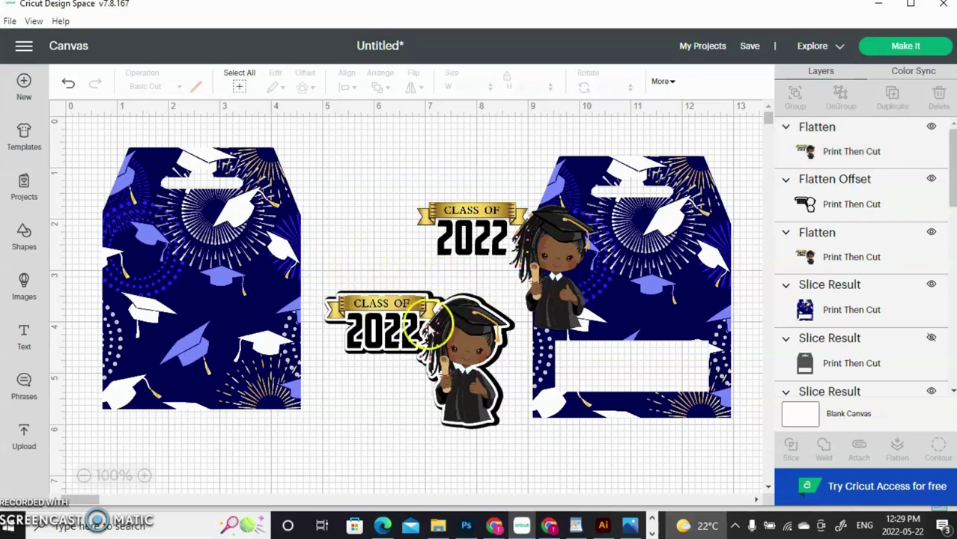
pyautogui.click(438, 335)
pyautogui.moveTo(438, 334); pyautogui.dragTo(438, 333)
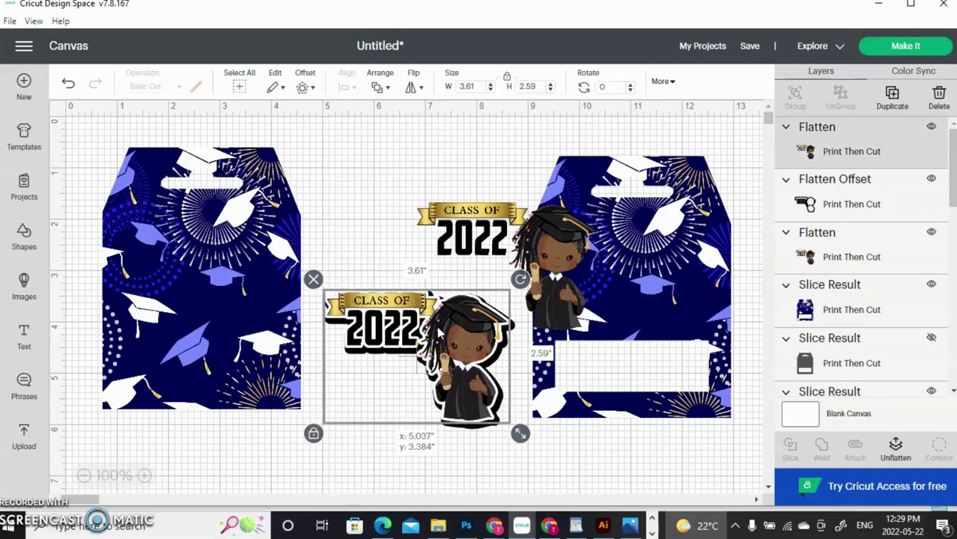
pyautogui.moveTo(439, 333); pyautogui.dragTo(439, 334)
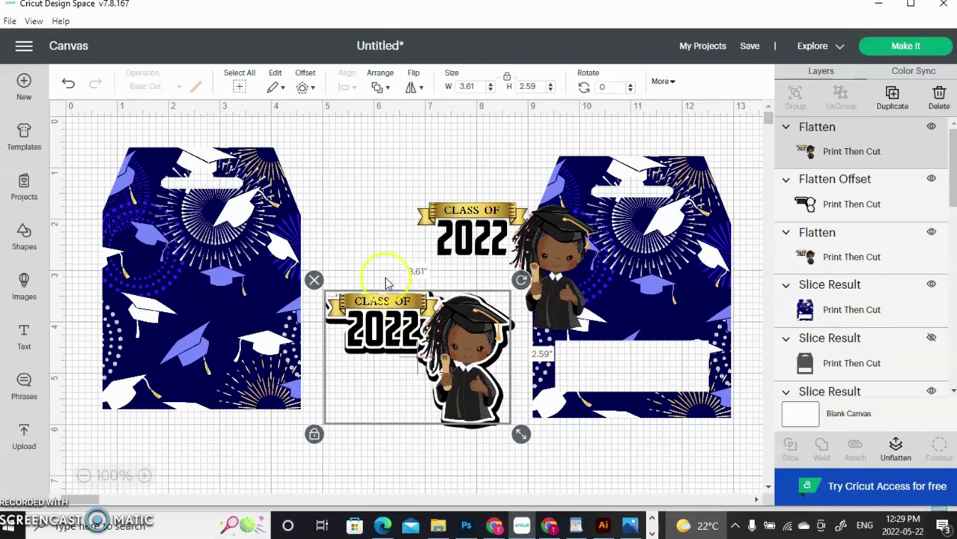
# Step: Flatten the graduate image and its outline into one 3.71 × 2.696 in print layer
pyautogui.moveTo(381, 268); pyautogui.dragTo(440, 371)
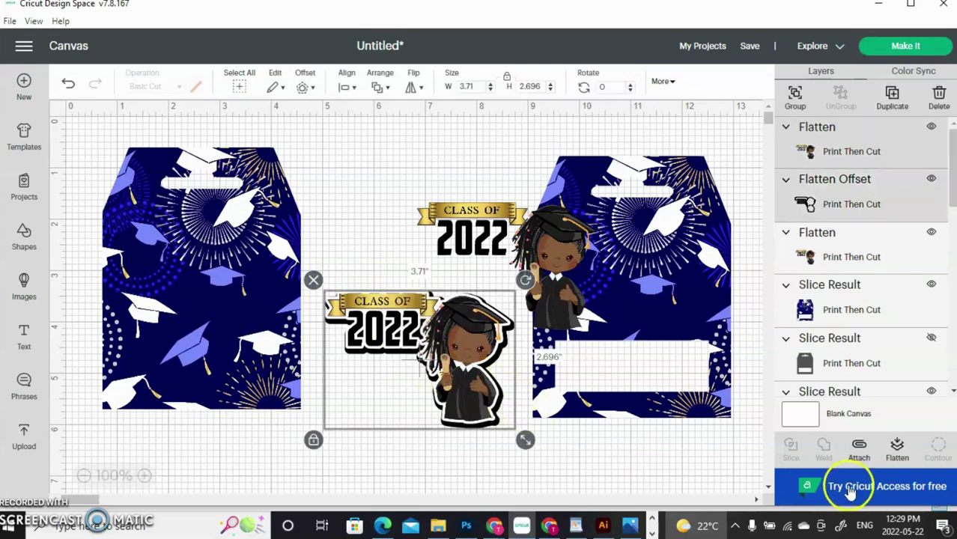
pyautogui.click(891, 455)
pyautogui.click(689, 287)
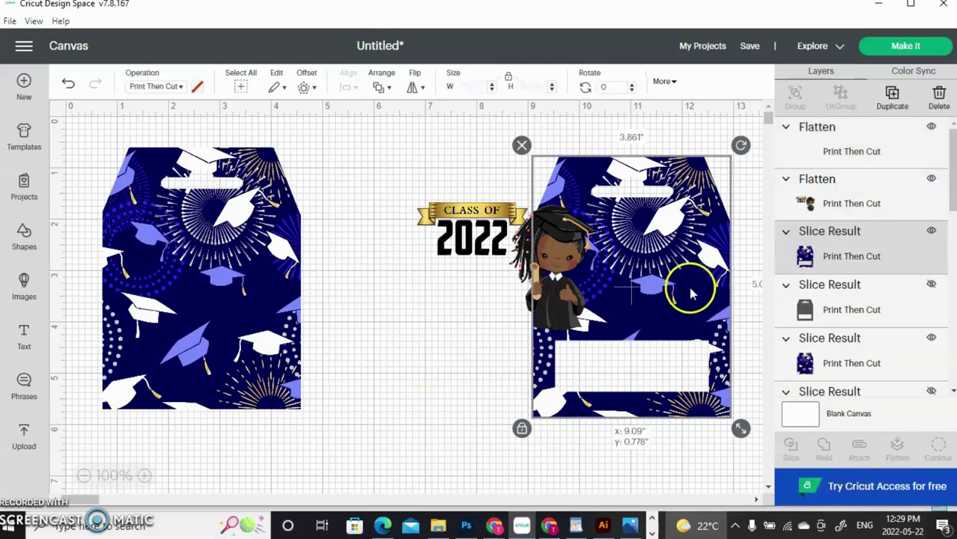
pyautogui.hotkey('ctrl', 'z')
pyautogui.hotkey('ctrl', 'z')
pyautogui.hotkey('ctrl', 'z')
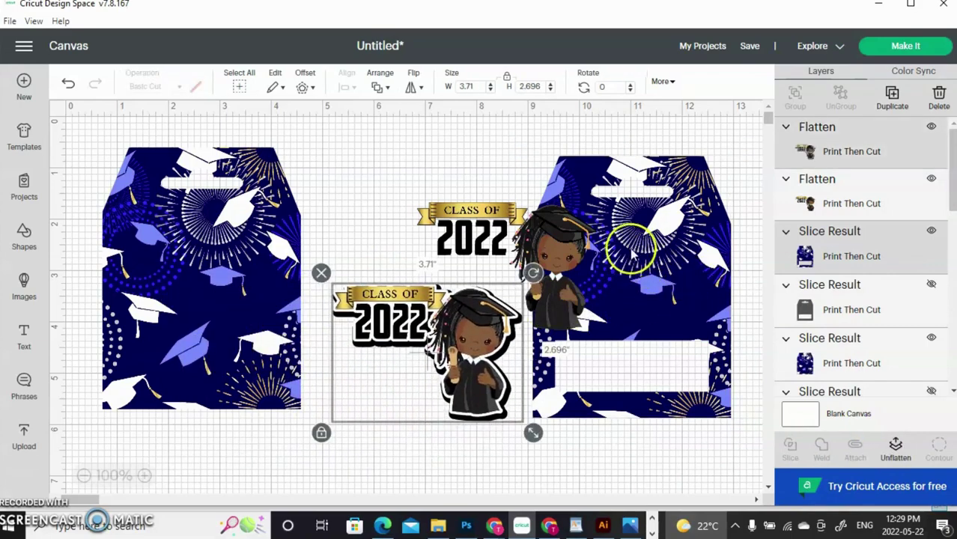
# Step: Swap the bag pieces so the windowed front sits left and the plain patterned bag right
pyautogui.click(378, 213)
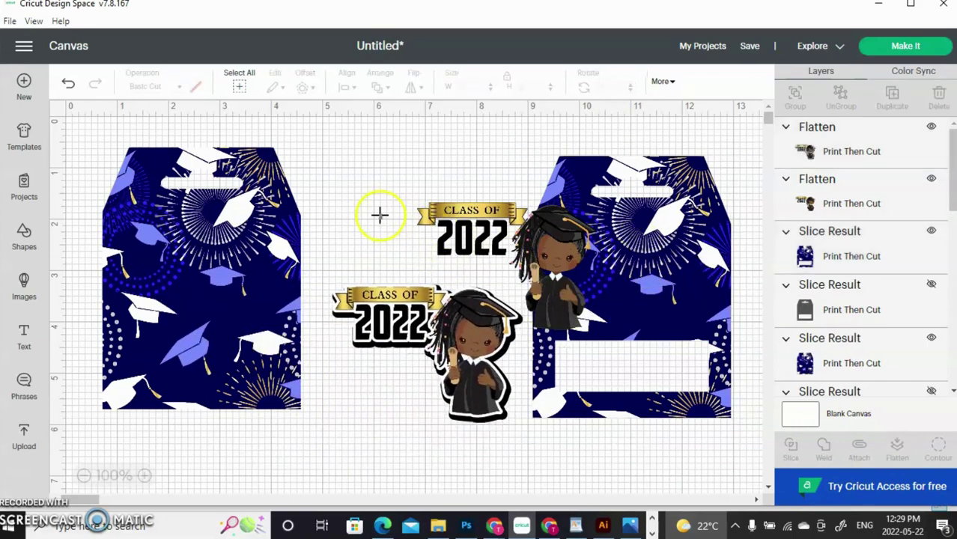
pyautogui.moveTo(640, 247); pyautogui.dragTo(408, 279)
pyautogui.click(599, 261)
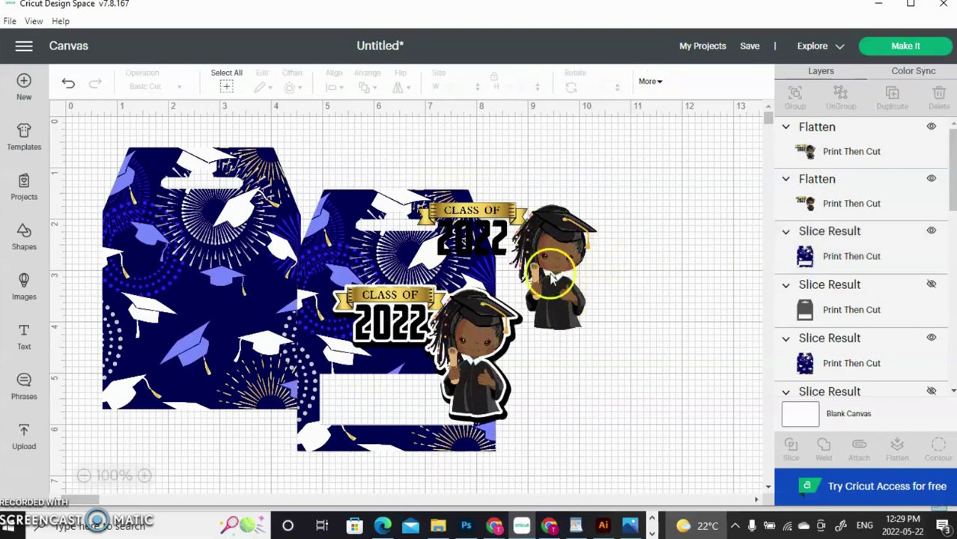
pyautogui.moveTo(260, 235); pyautogui.dragTo(687, 214)
pyautogui.moveTo(396, 254); pyautogui.dragTo(219, 225)
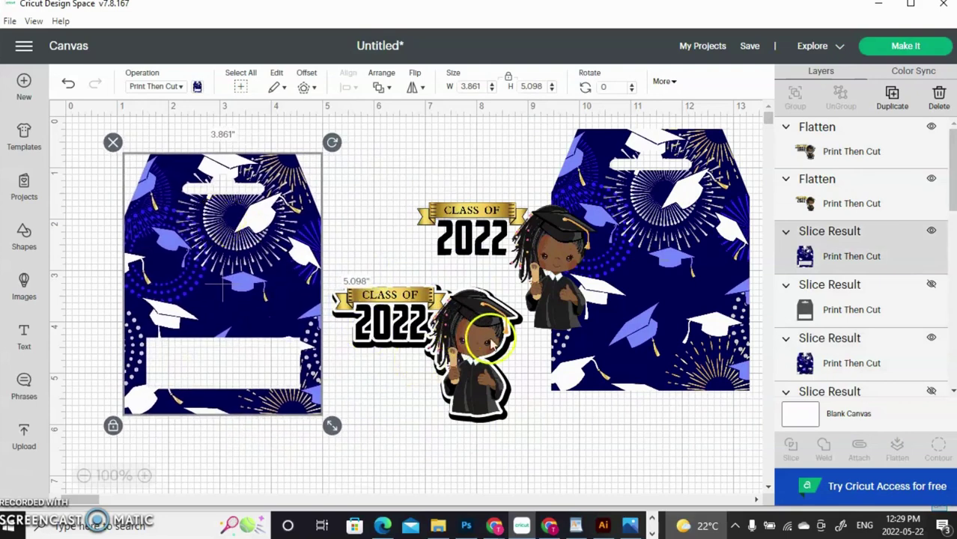
# Step: Place the slightly shrunken graduate sticker on the windowed front, flatten them, and move the back closer
pyautogui.moveTo(515, 341); pyautogui.dragTo(323, 268)
pyautogui.moveTo(330, 352); pyautogui.dragTo(327, 350)
pyautogui.moveTo(278, 305)
pyautogui.mouseDown()
pyautogui.moveTo(271, 297)
pyautogui.moveTo(287, 312)
pyautogui.mouseUp()
pyautogui.moveTo(329, 147); pyautogui.dragTo(277, 258)
pyautogui.click(901, 455)
pyautogui.moveTo(743, 340); pyautogui.dragTo(495, 382)
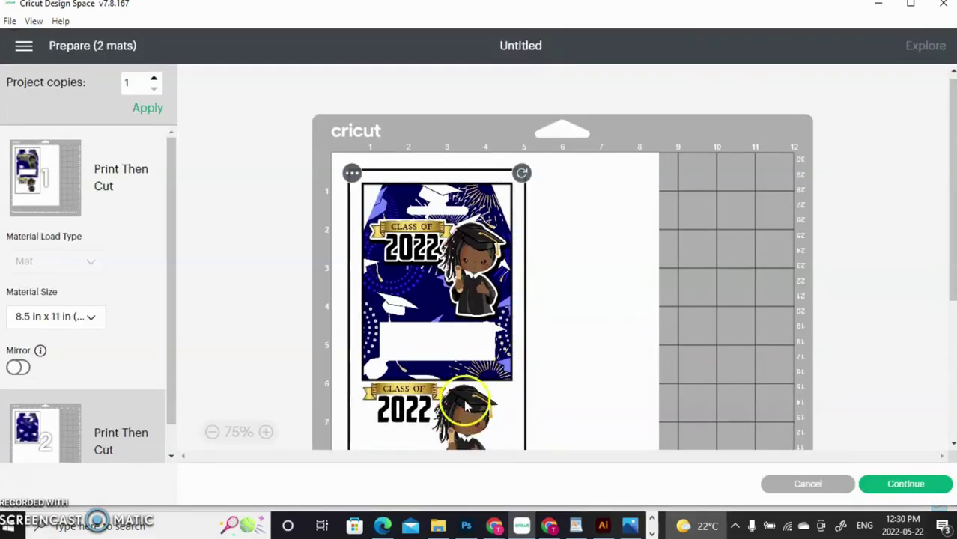
# Step: Move the spare Class of 2022 graduate image off the back piece and hide it
pyautogui.click(793, 486)
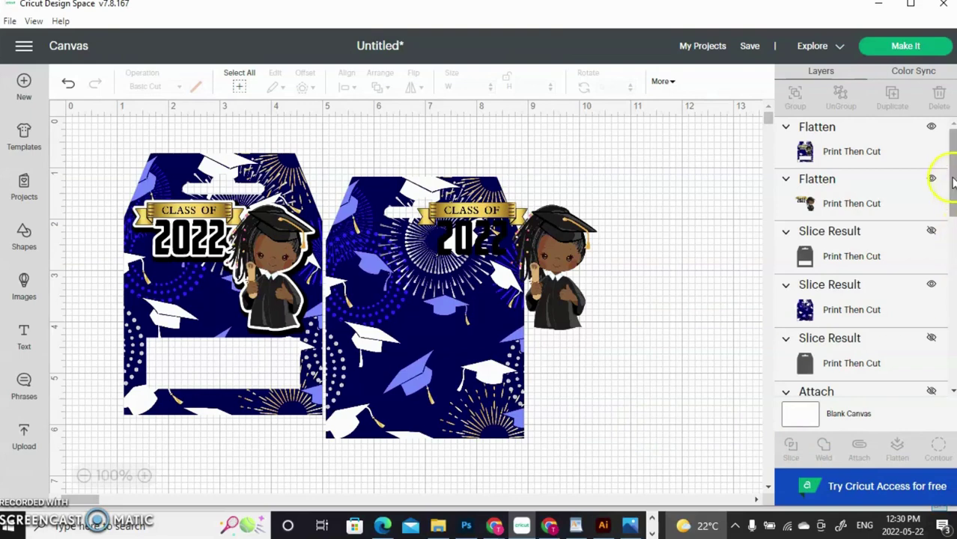
pyautogui.moveTo(953, 184)
pyautogui.mouseDown()
pyautogui.moveTo(948, 281)
pyautogui.moveTo(951, 189)
pyautogui.mouseUp()
pyautogui.click(559, 275)
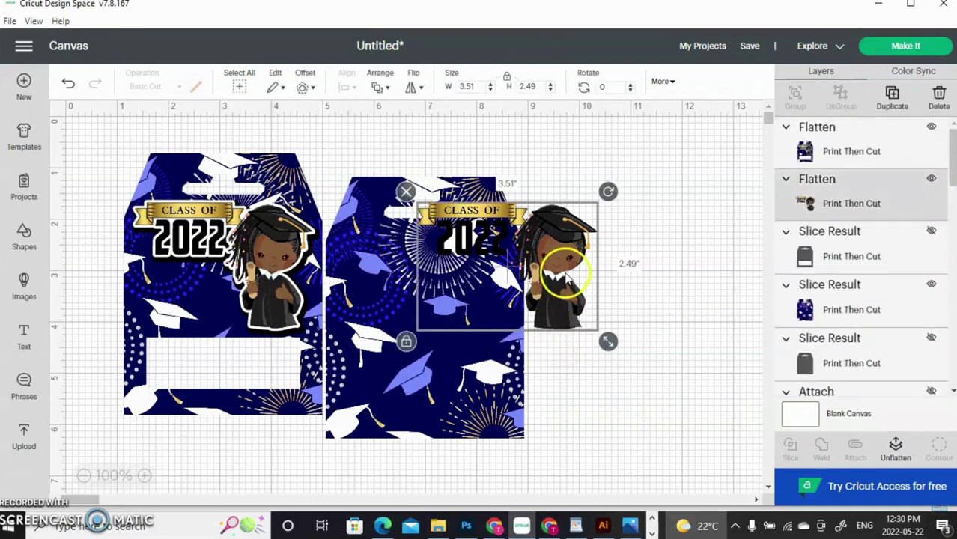
pyautogui.moveTo(552, 242); pyautogui.dragTo(744, 192)
pyautogui.click(931, 178)
# Step: Shift the plain patterned back right and up so it sits beside the stickered front
pyautogui.moveTo(450, 314); pyautogui.dragTo(491, 303)
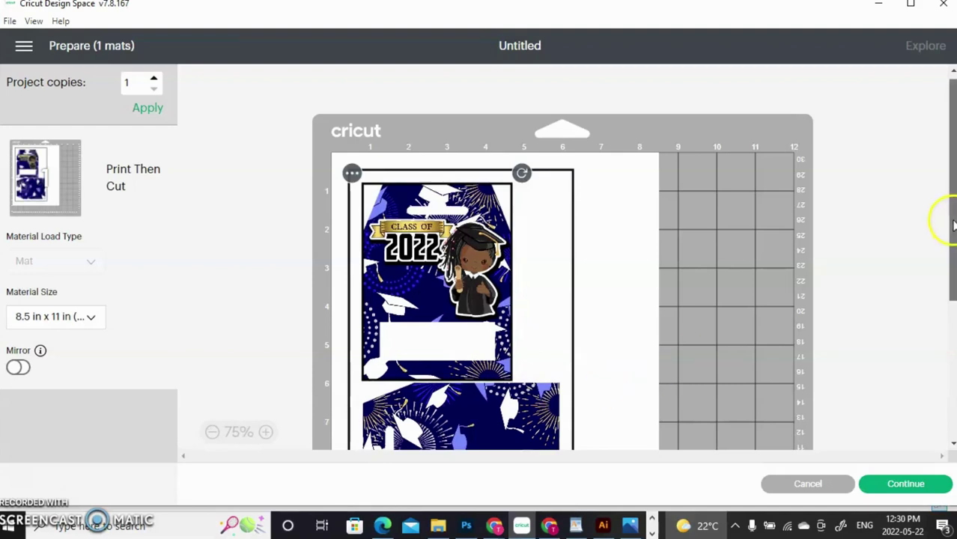
pyautogui.moveTo(951, 218); pyautogui.dragTo(953, 287)
pyautogui.scroll(2, 951, 277)
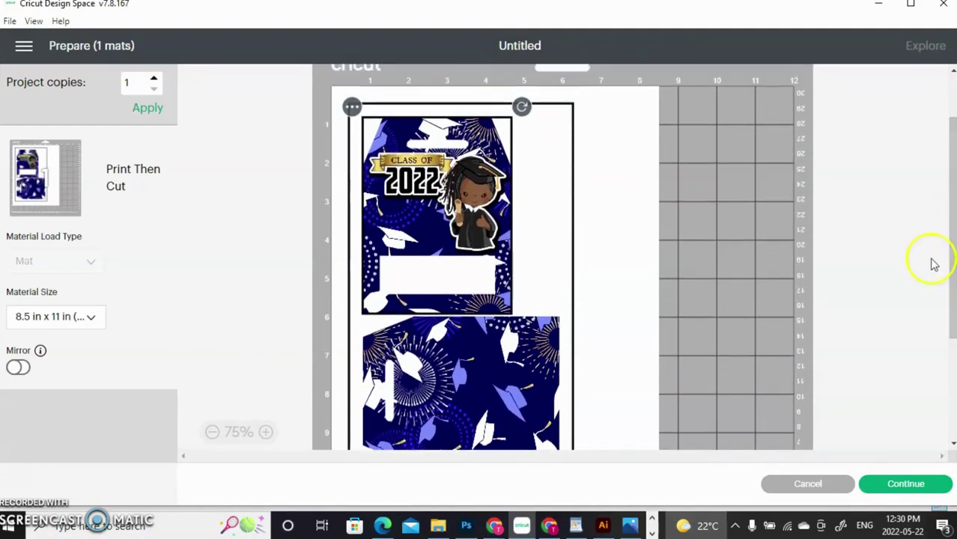
pyautogui.click(808, 483)
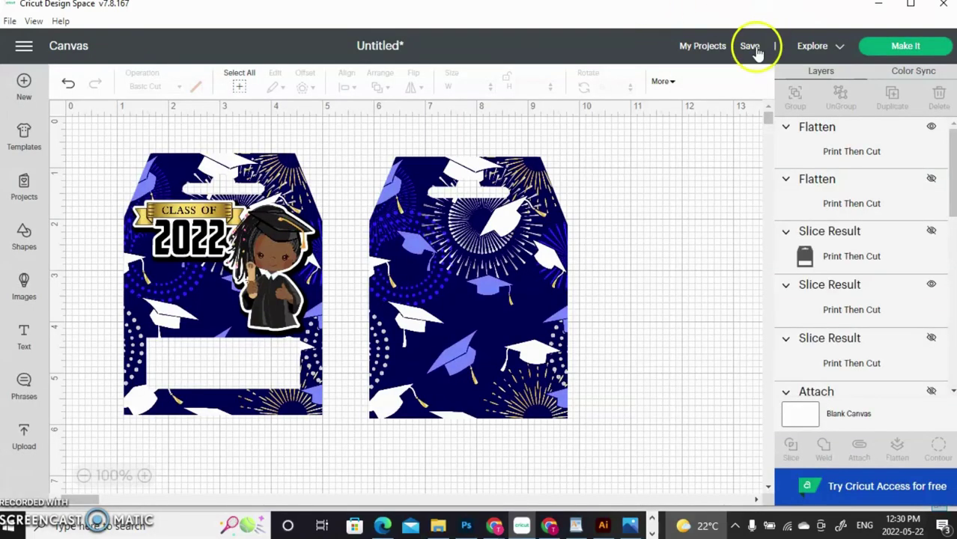
# Step: Save the project under the name 'Money Card A'
pyautogui.click(751, 46)
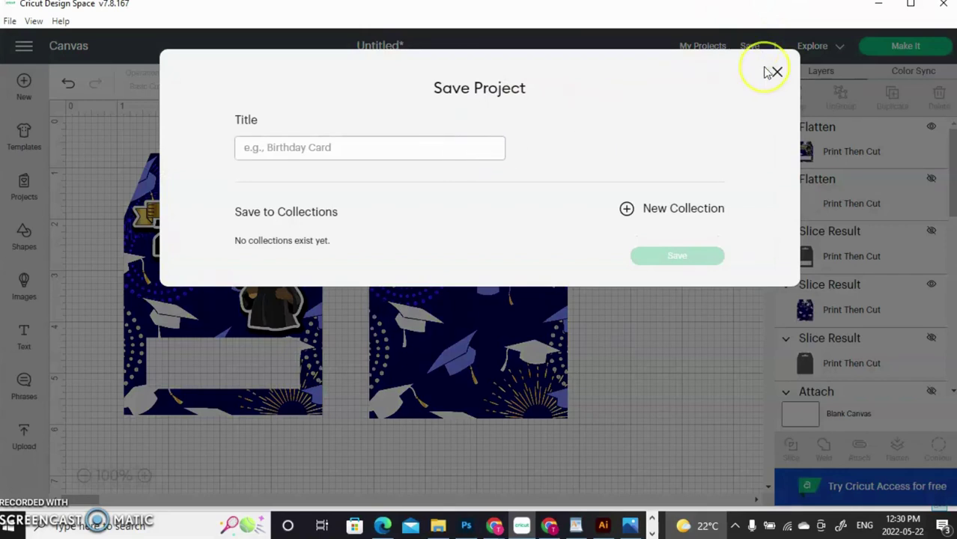
pyautogui.write('Money Card')
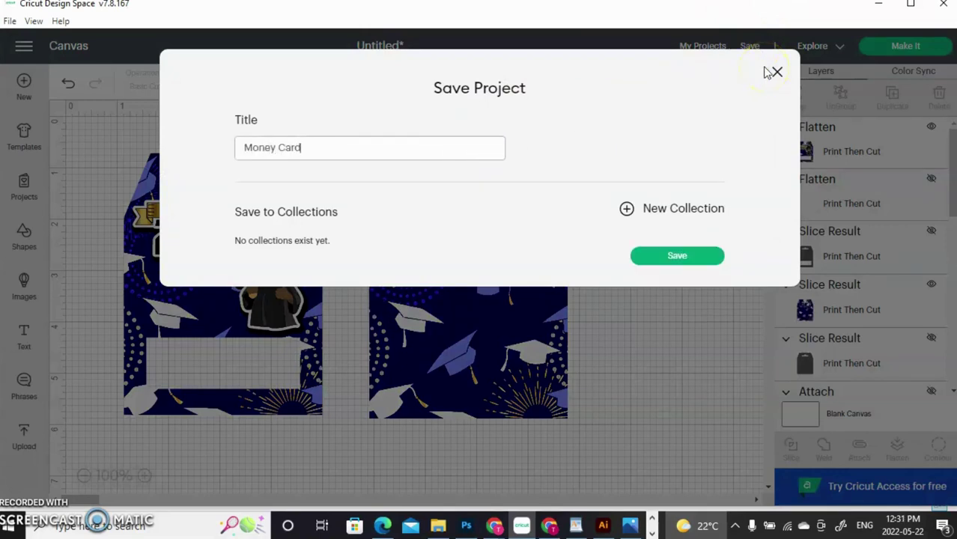
pyautogui.write(' A')
pyautogui.press('Return')
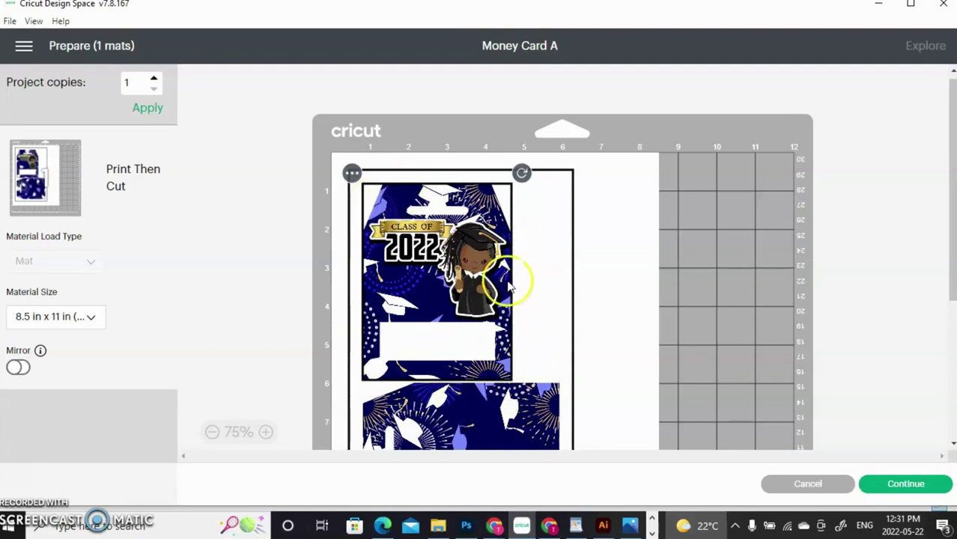
# Step: Cancel the cut process and make the hidden scored window piece visible again
pyautogui.click(907, 486)
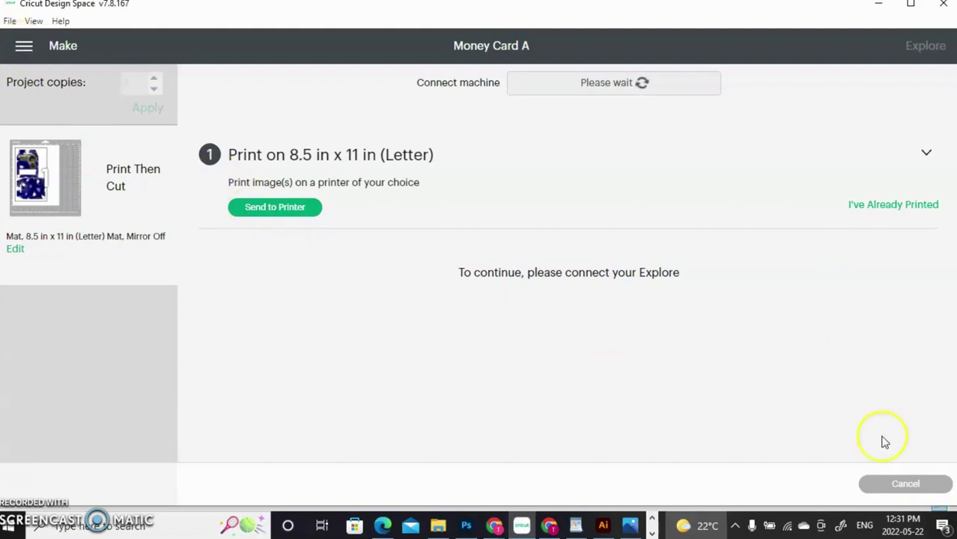
pyautogui.click(890, 487)
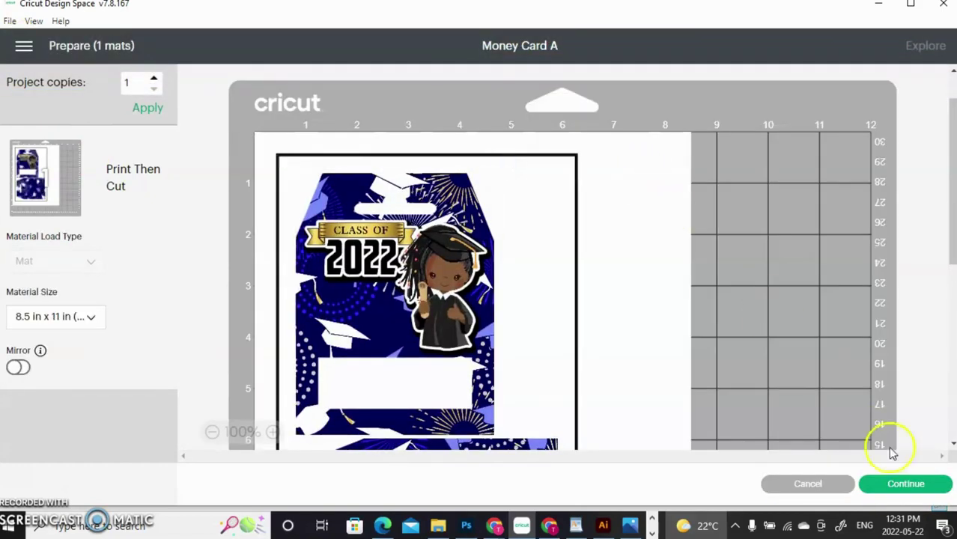
pyautogui.click(818, 490)
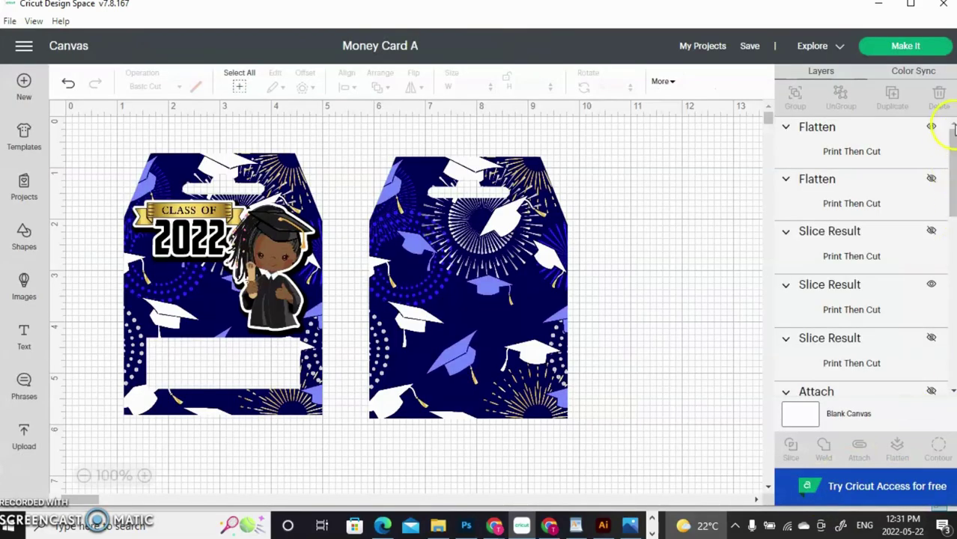
pyautogui.moveTo(953, 128); pyautogui.dragTo(953, 185)
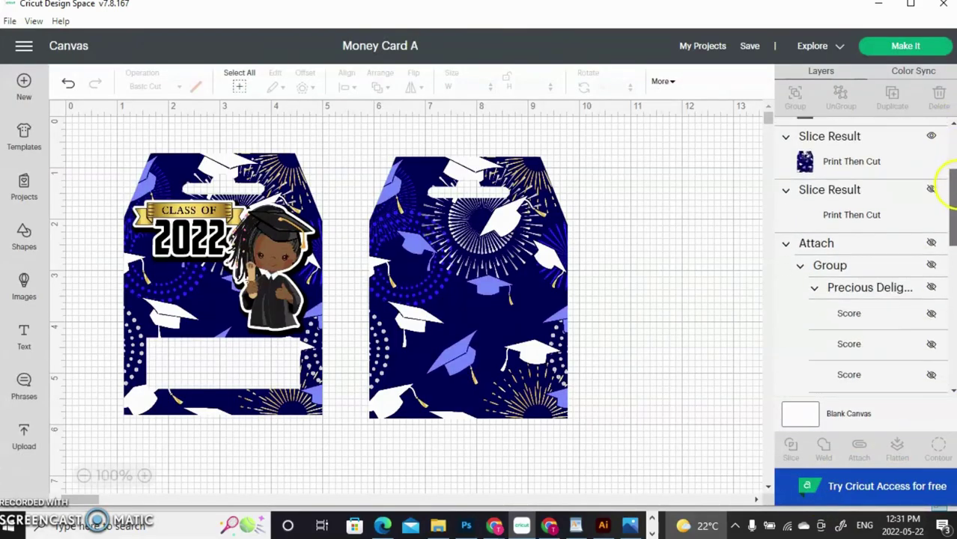
pyautogui.click(934, 247)
# Step: Place the back right, the front left and the window piece top-middle, then check mat 2
pyautogui.moveTo(485, 232); pyautogui.dragTo(626, 243)
pyautogui.moveTo(290, 232); pyautogui.dragTo(253, 248)
pyautogui.moveTo(320, 273); pyautogui.dragTo(417, 229)
pyautogui.click(898, 51)
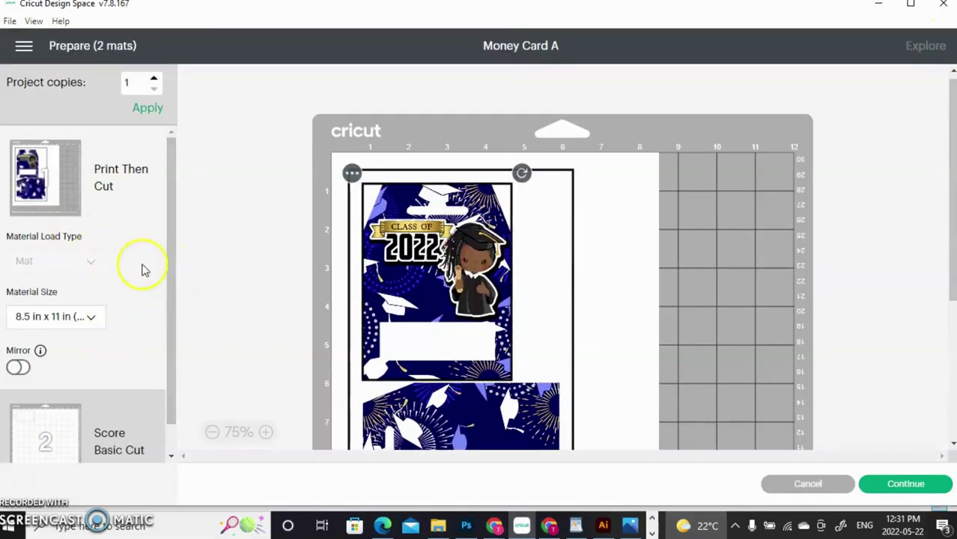
pyautogui.click(63, 424)
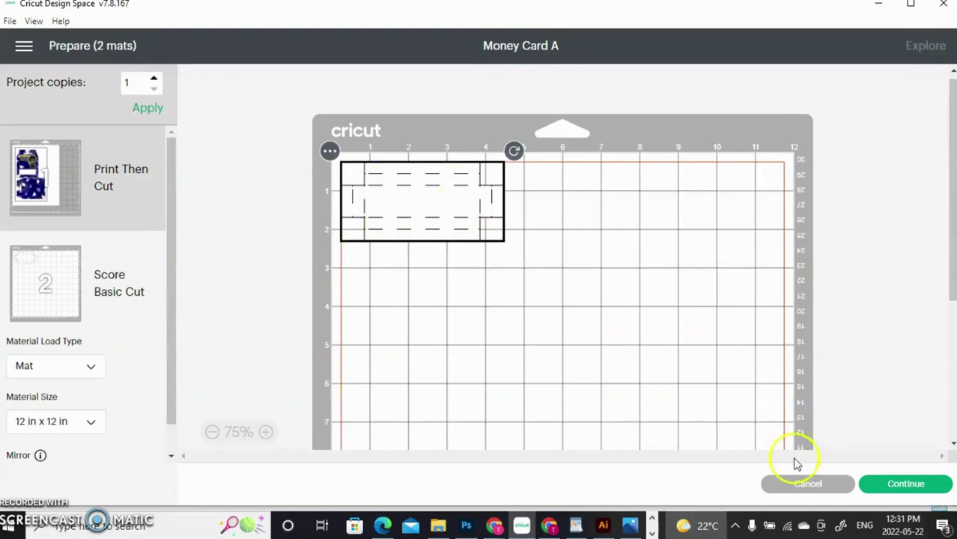
pyautogui.click(807, 486)
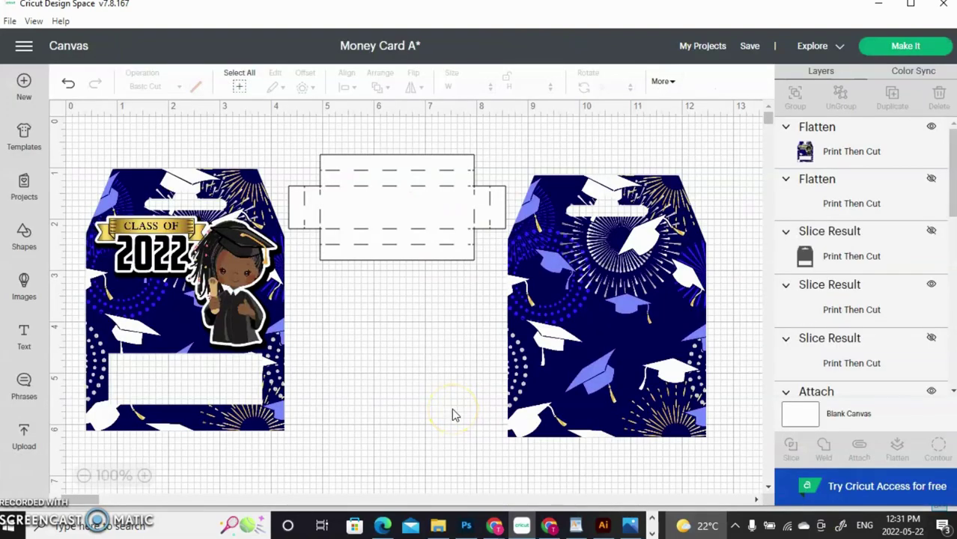